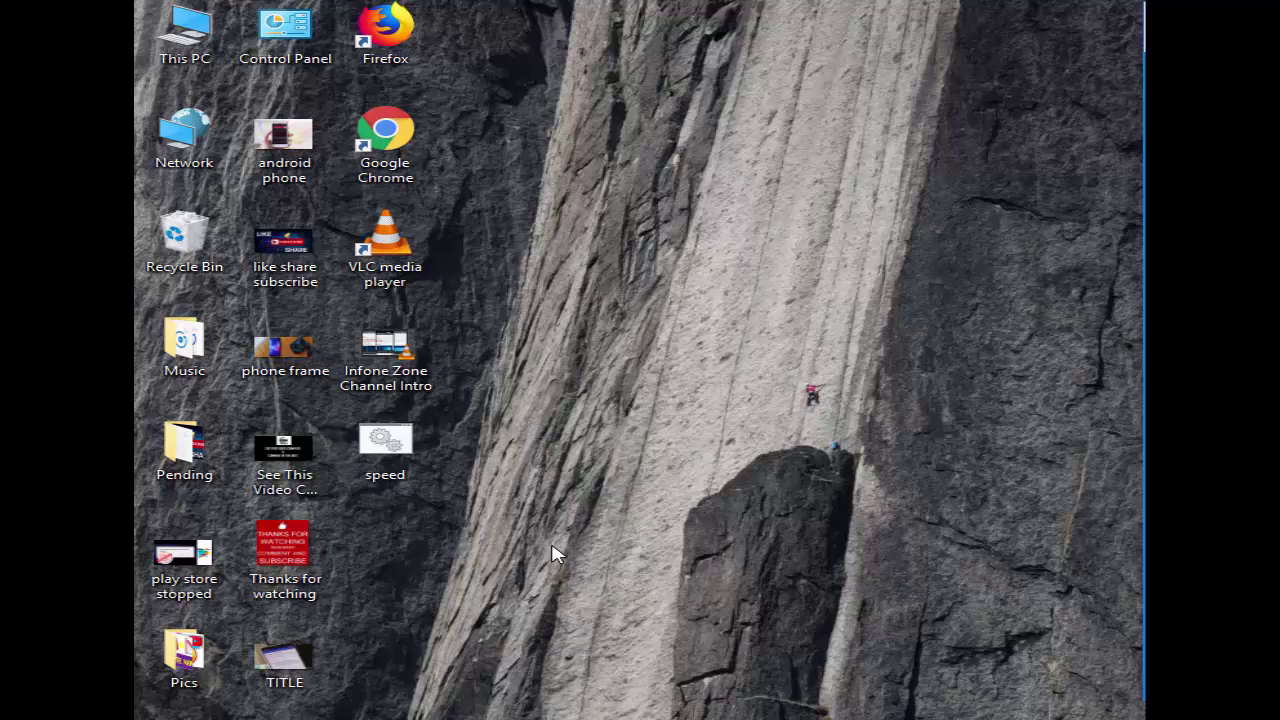
# - Open the Windows Firewall settings by running the command control firewall.cpl
pyautogui.press('super+r')
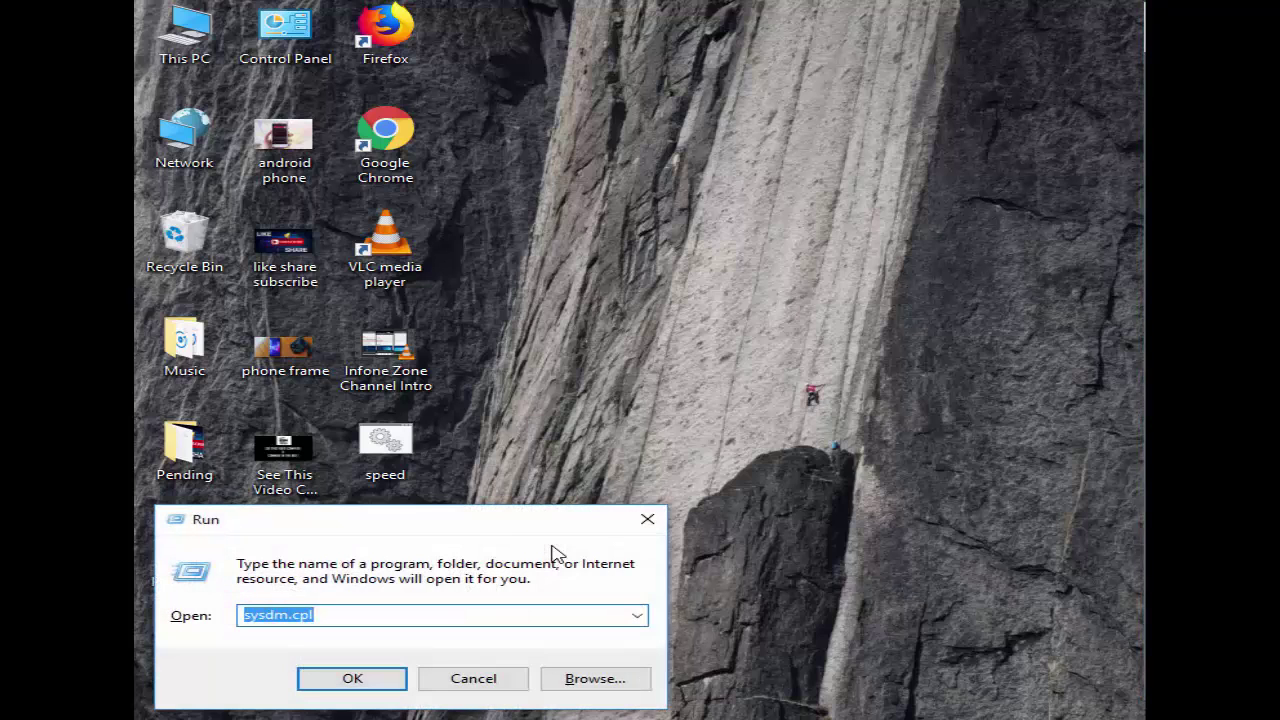
pyautogui.write('control ')
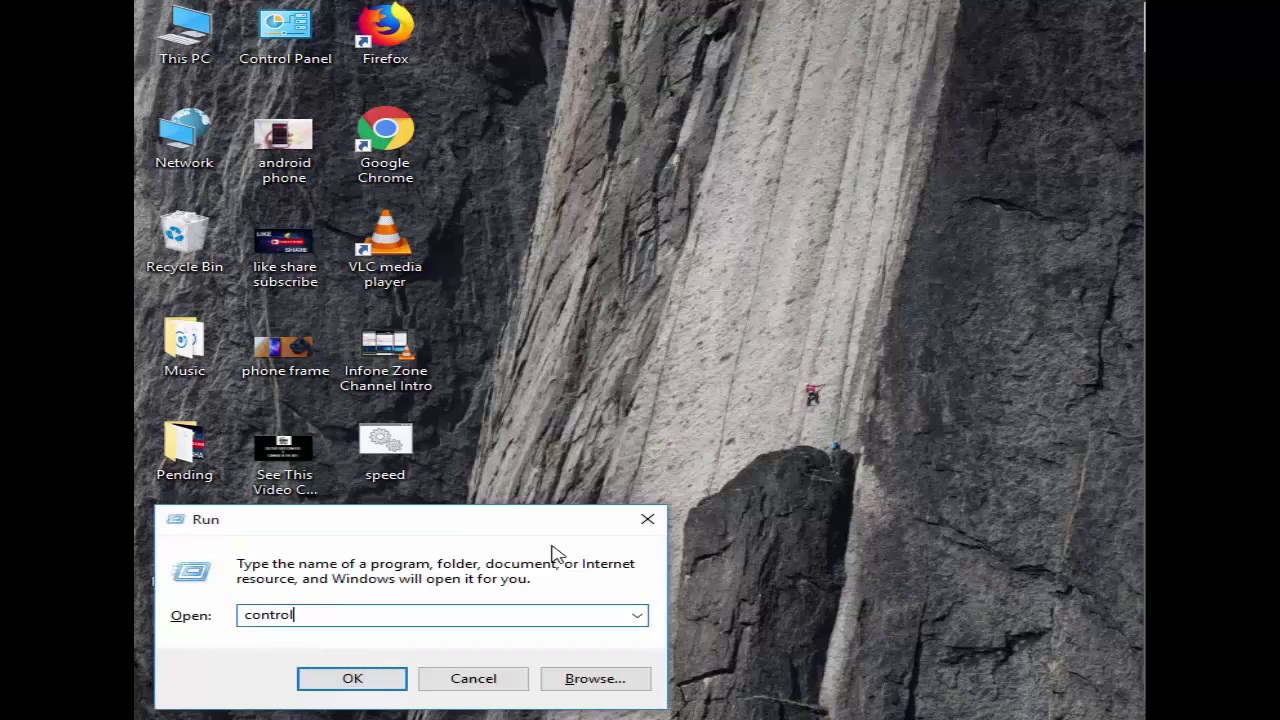
pyautogui.write('firewall.cpl')
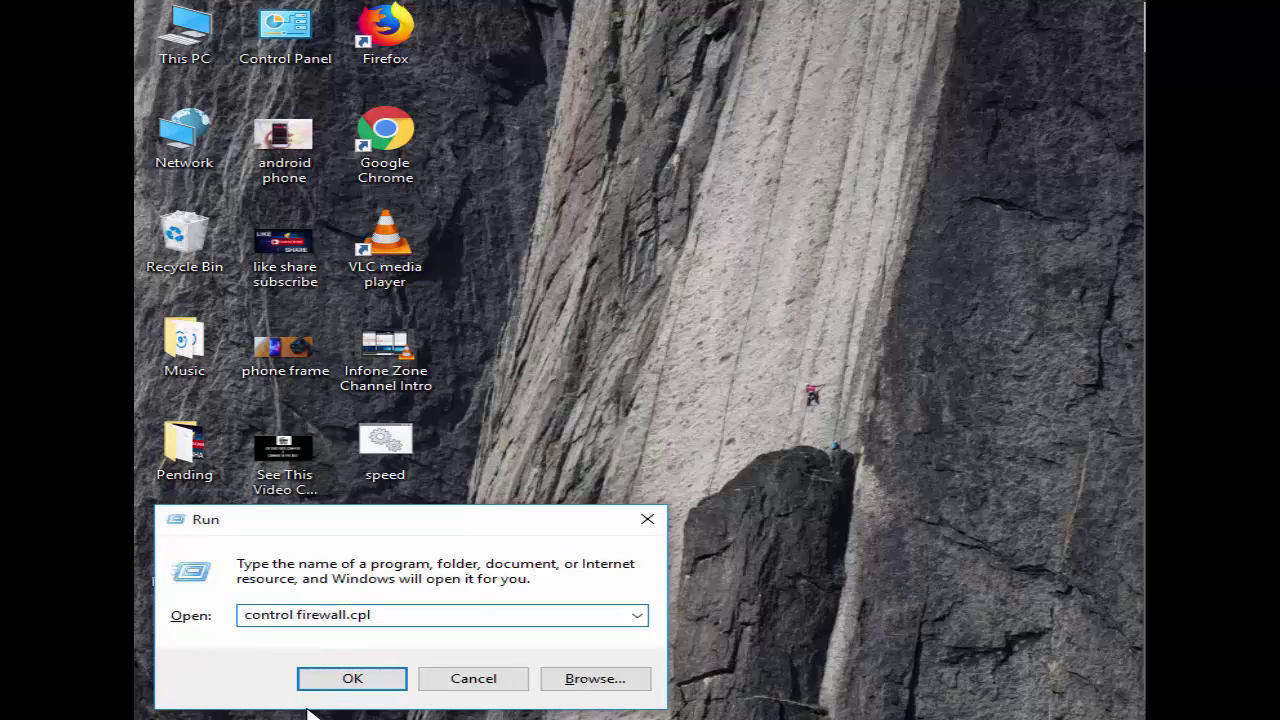
pyautogui.click(328, 684)
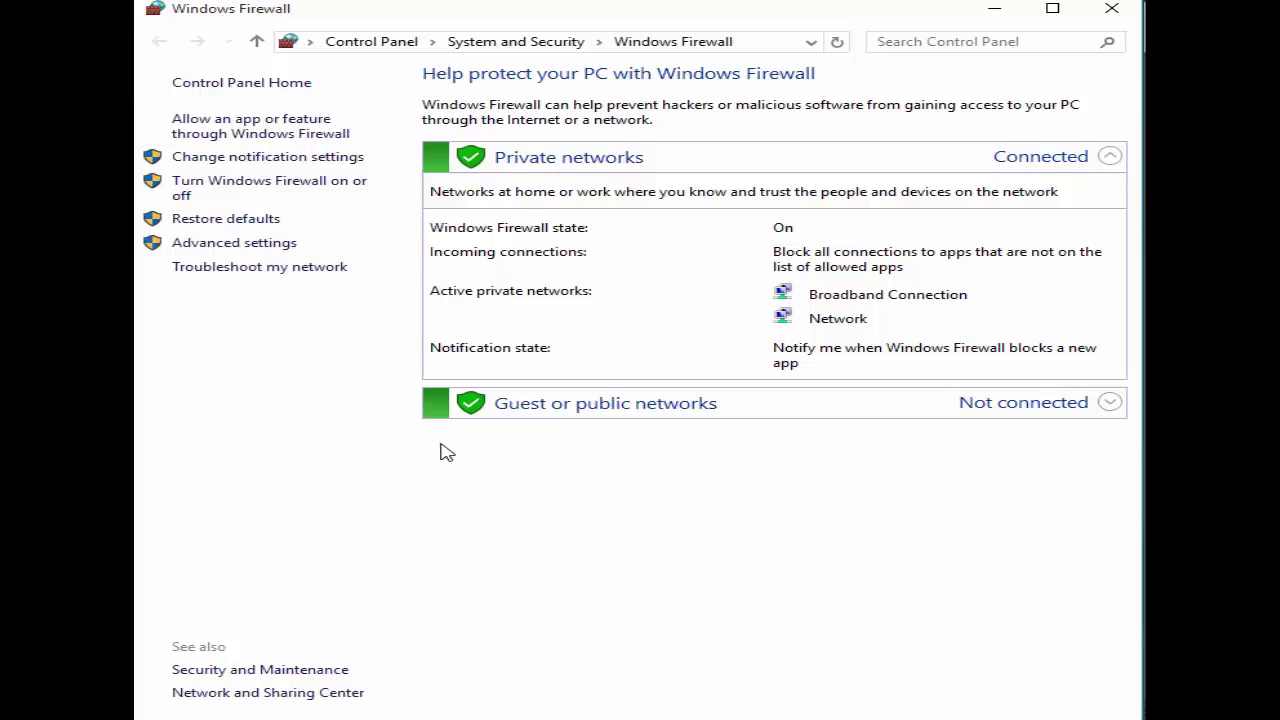
# - Turn off Windows Firewall for private networks, save the setting and close the firewall window
pyautogui.click(197, 196)
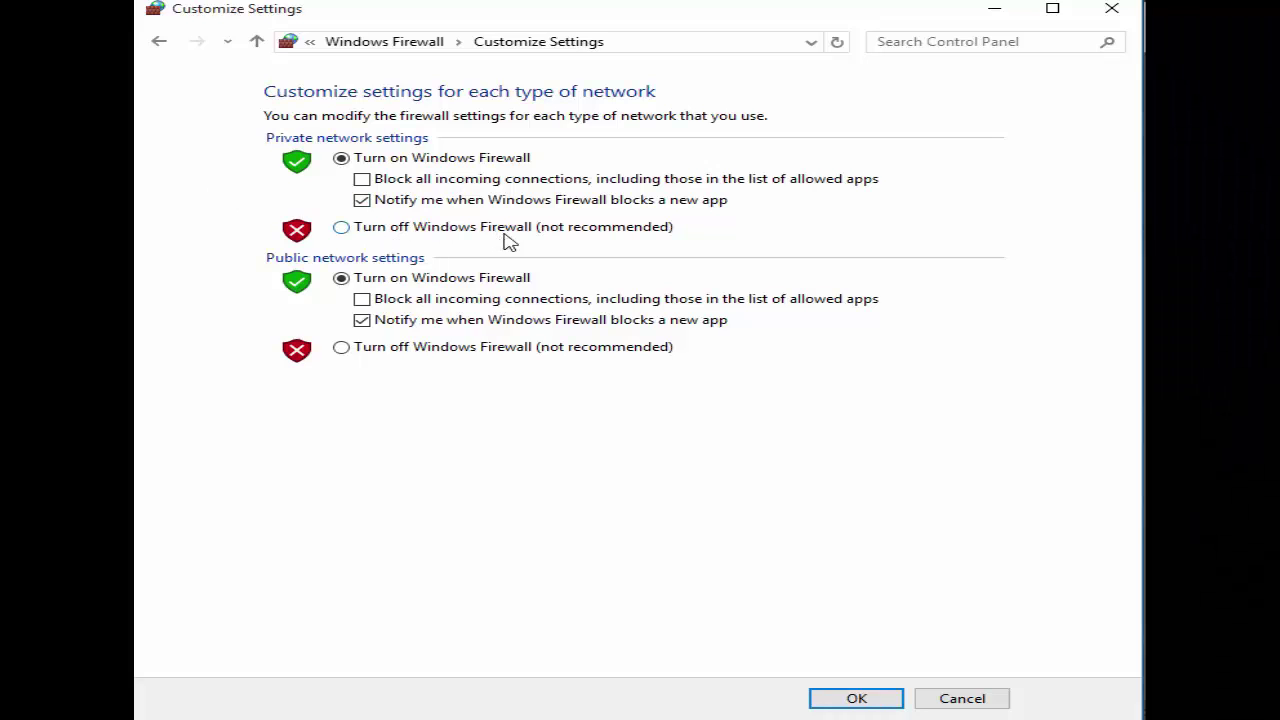
pyautogui.click(341, 227)
pyautogui.click(860, 698)
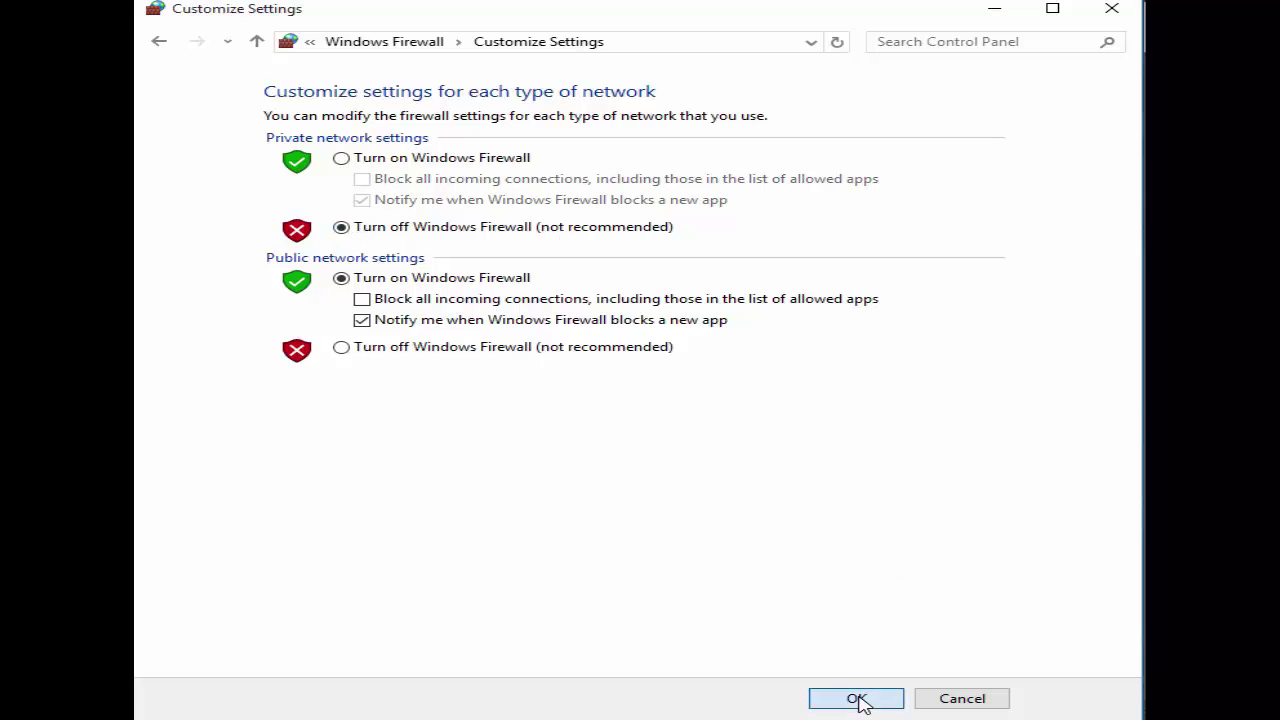
pyautogui.click(1111, 8)
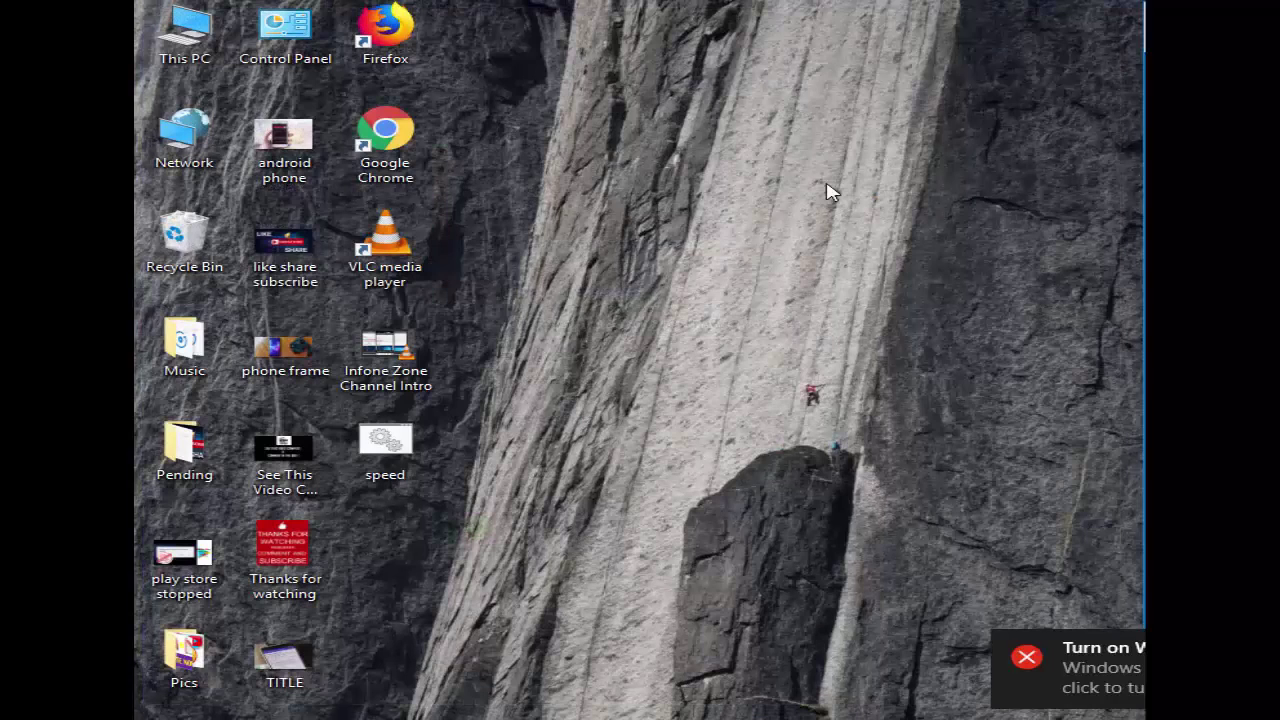
# - Restart the computer from the Shut Down Windows dialog by choosing Restart
pyautogui.hotkey('alt', 'F4')
pyautogui.click(1013, 292)
pyautogui.click(677, 388)
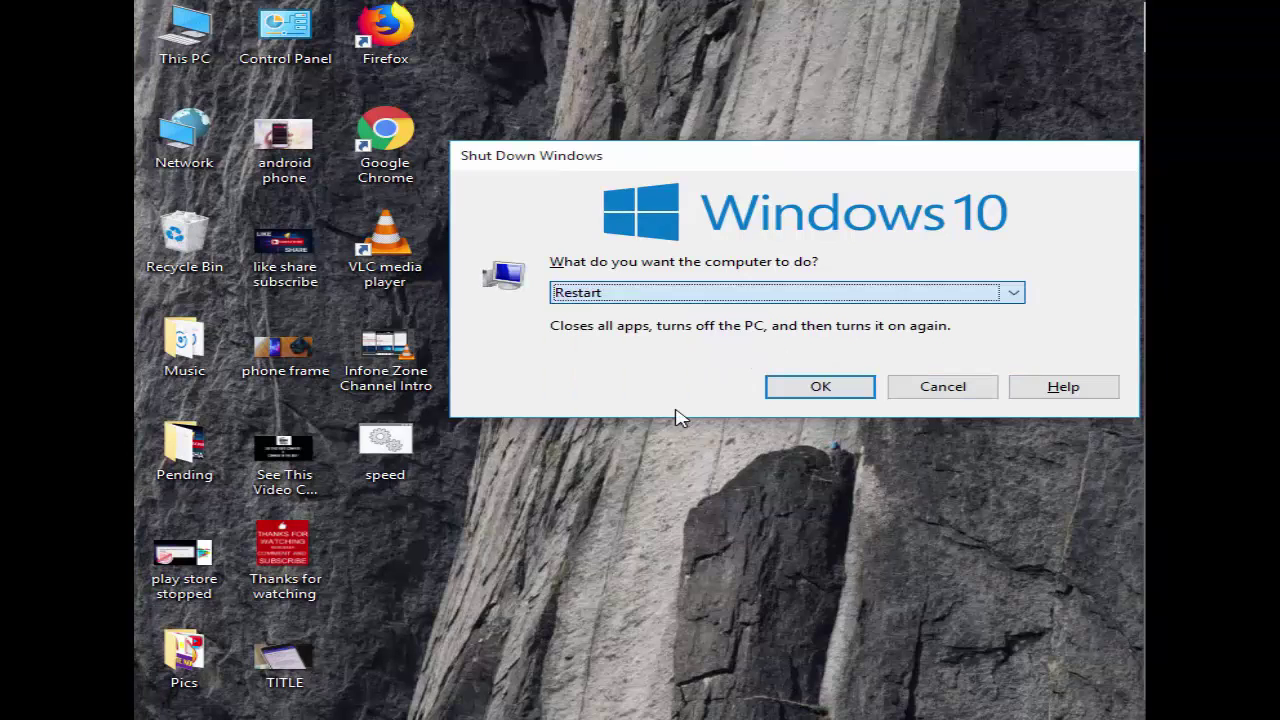
pyautogui.press('Return')
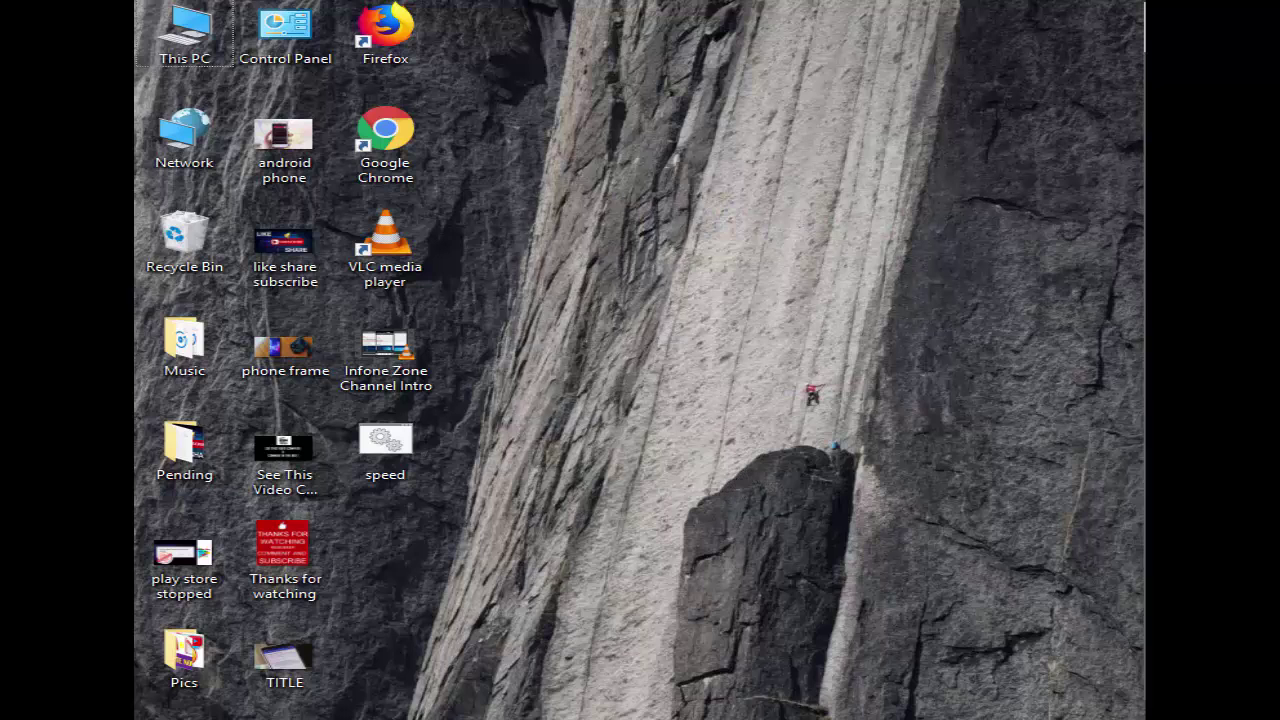
# - Open Windows Update under Update & security in Settings and check the update status
pyautogui.press('super')
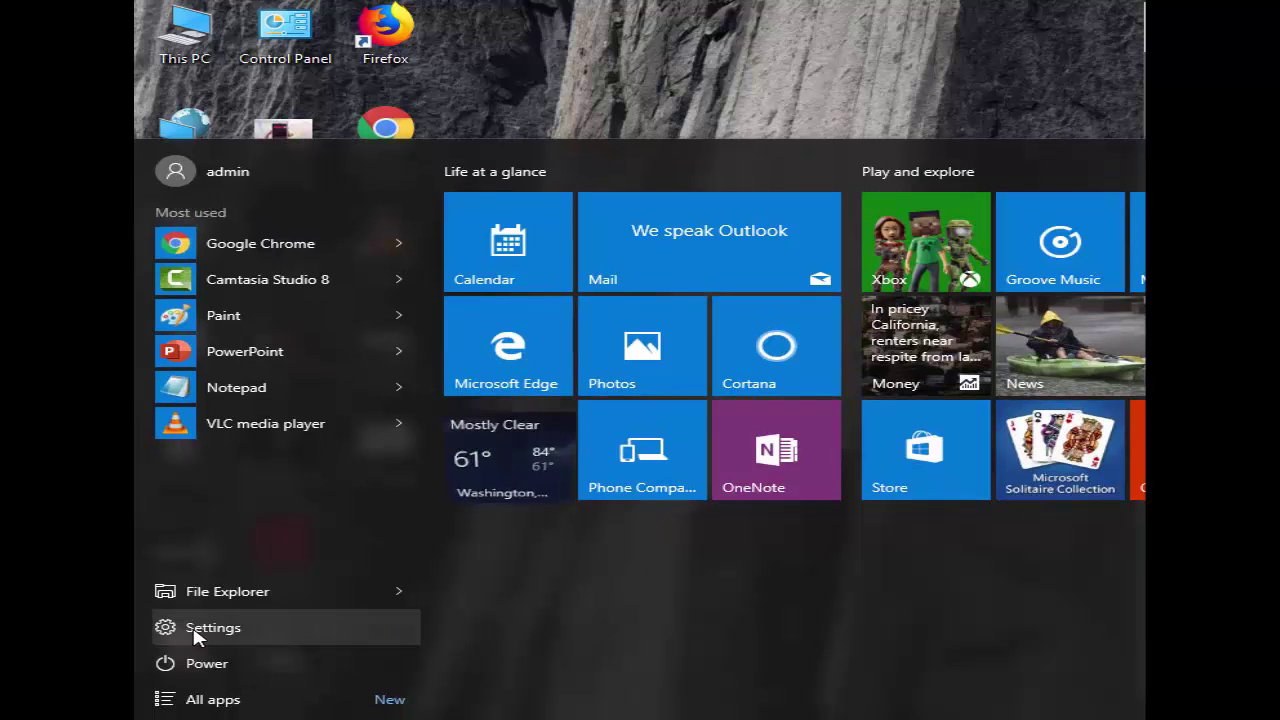
pyautogui.click(196, 628)
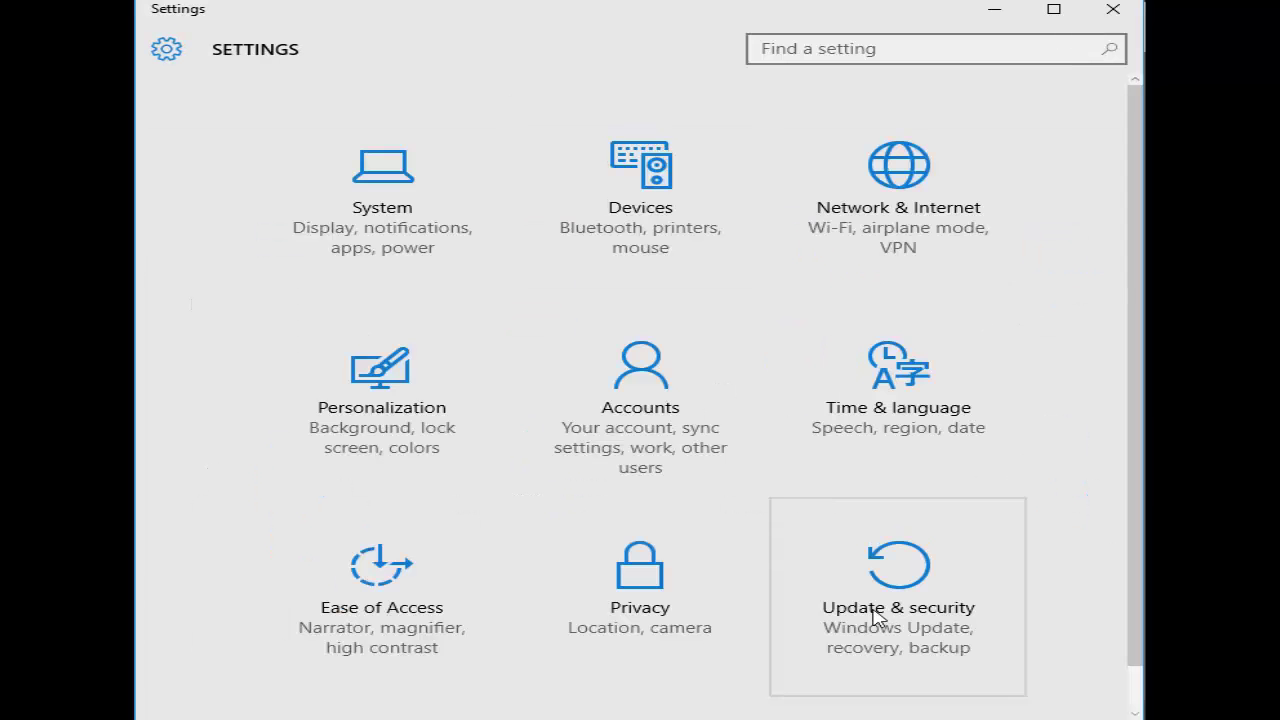
pyautogui.click(925, 620)
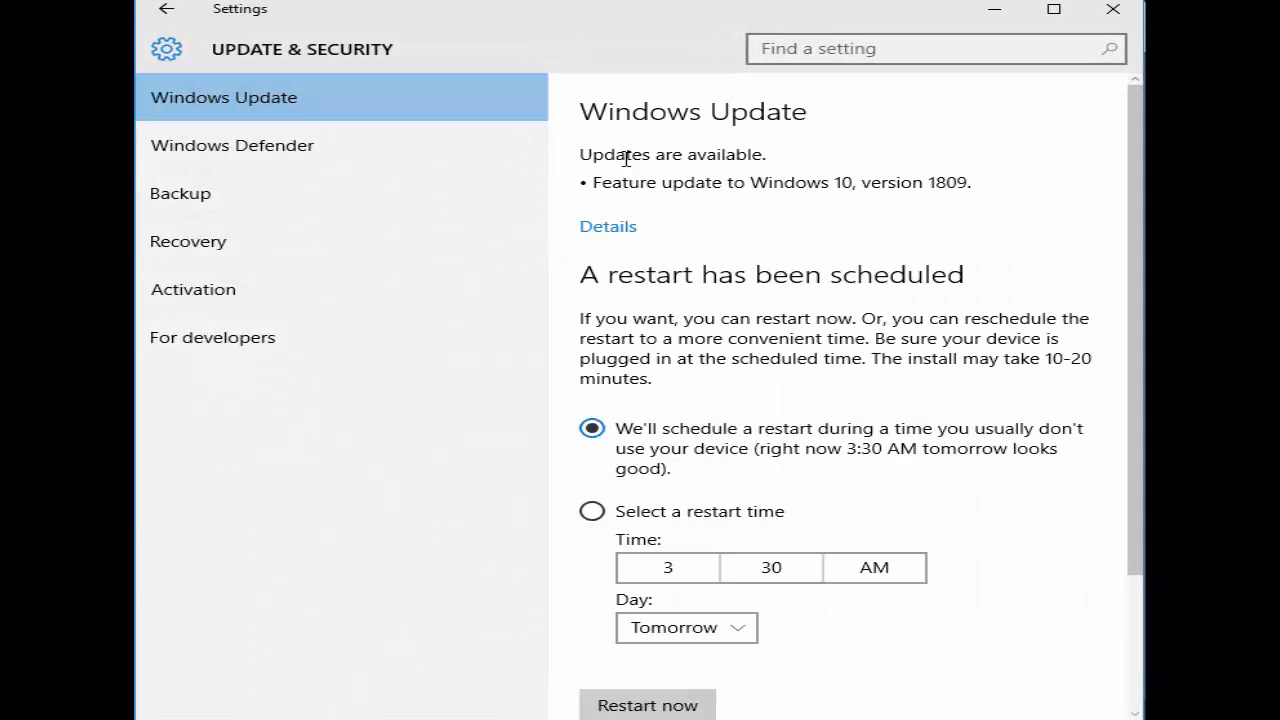
pyautogui.moveTo(731, 154); pyautogui.dragTo(582, 154)
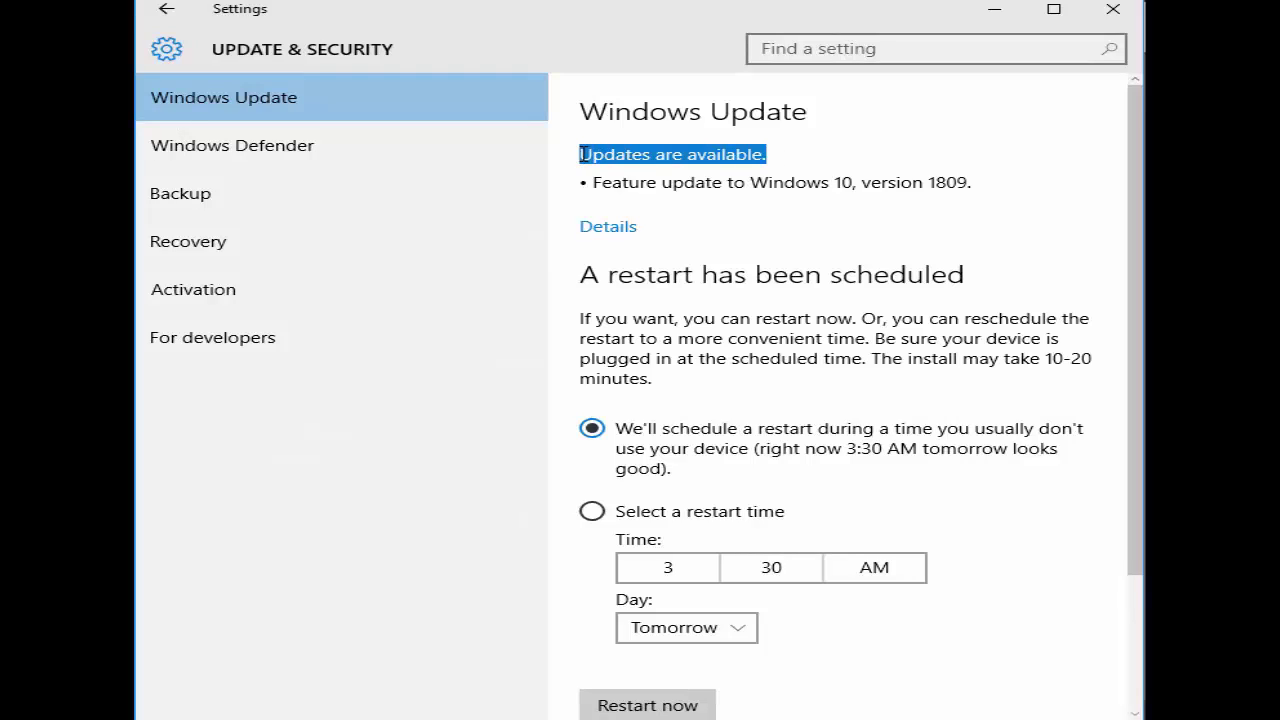
pyautogui.click(774, 154)
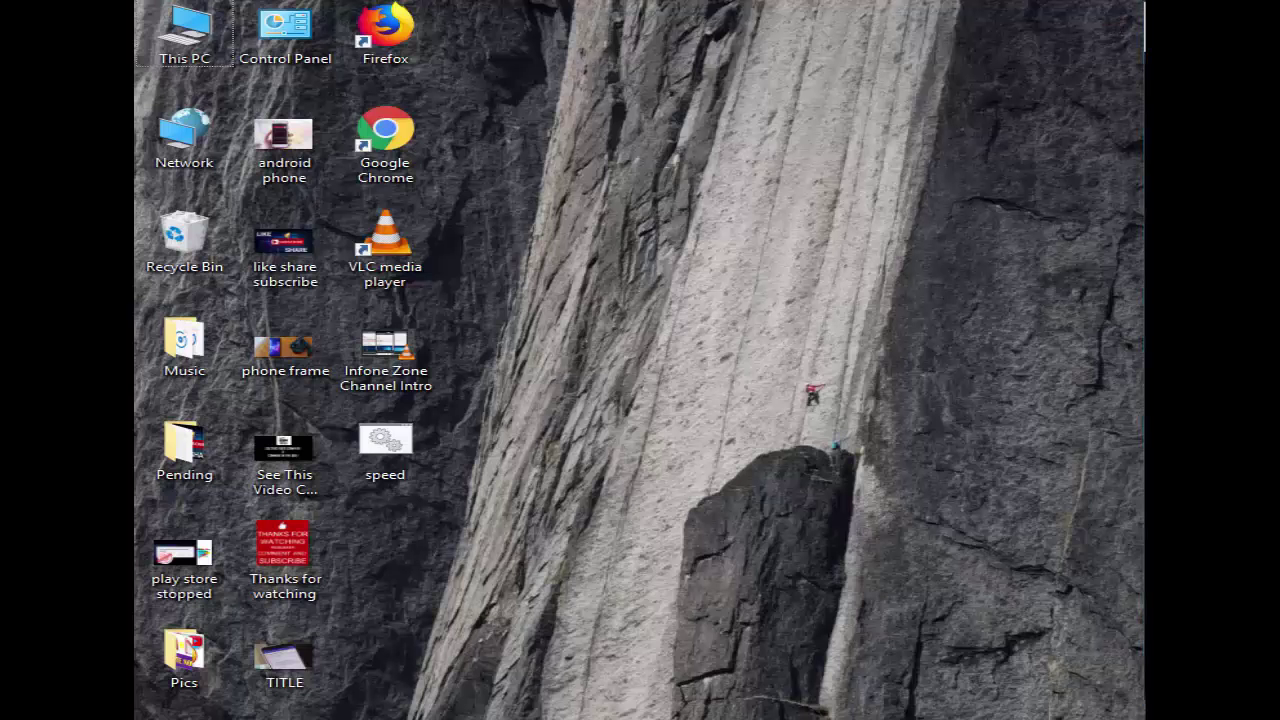
# - Run msconfig and choose Selective startup with Load startup items turned off
pyautogui.press('super+r')
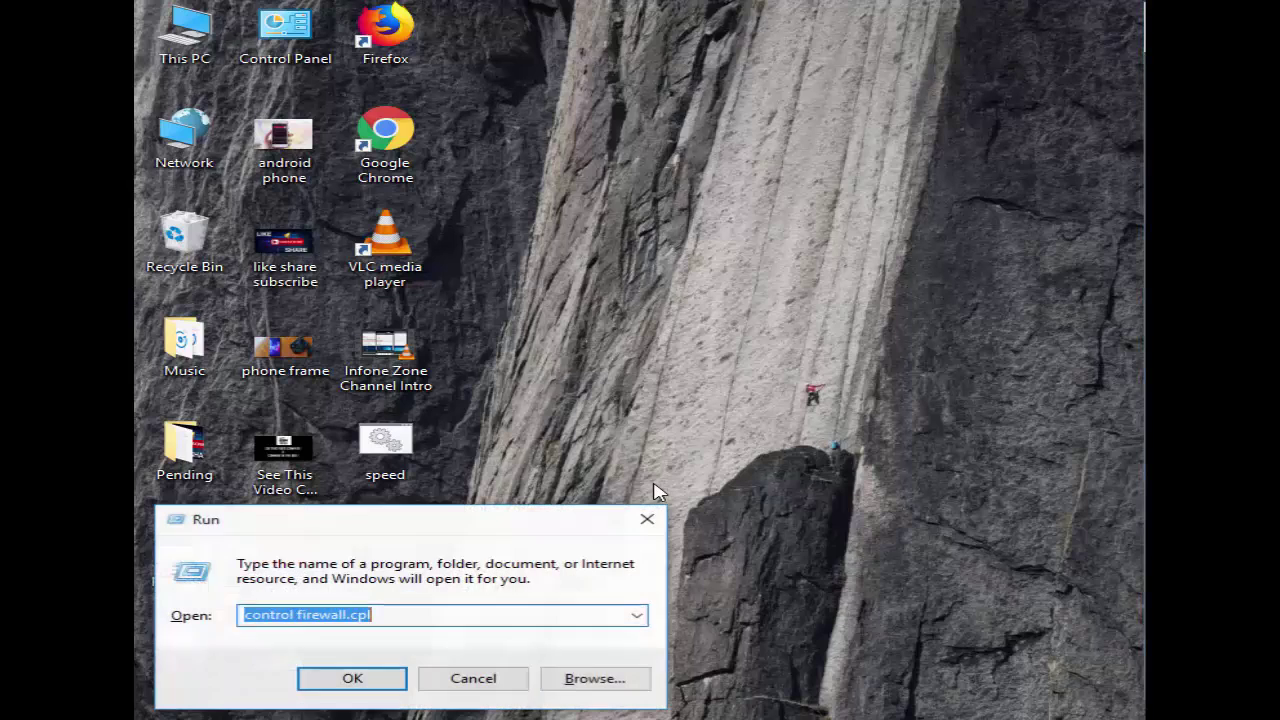
pyautogui.write('msconfig')
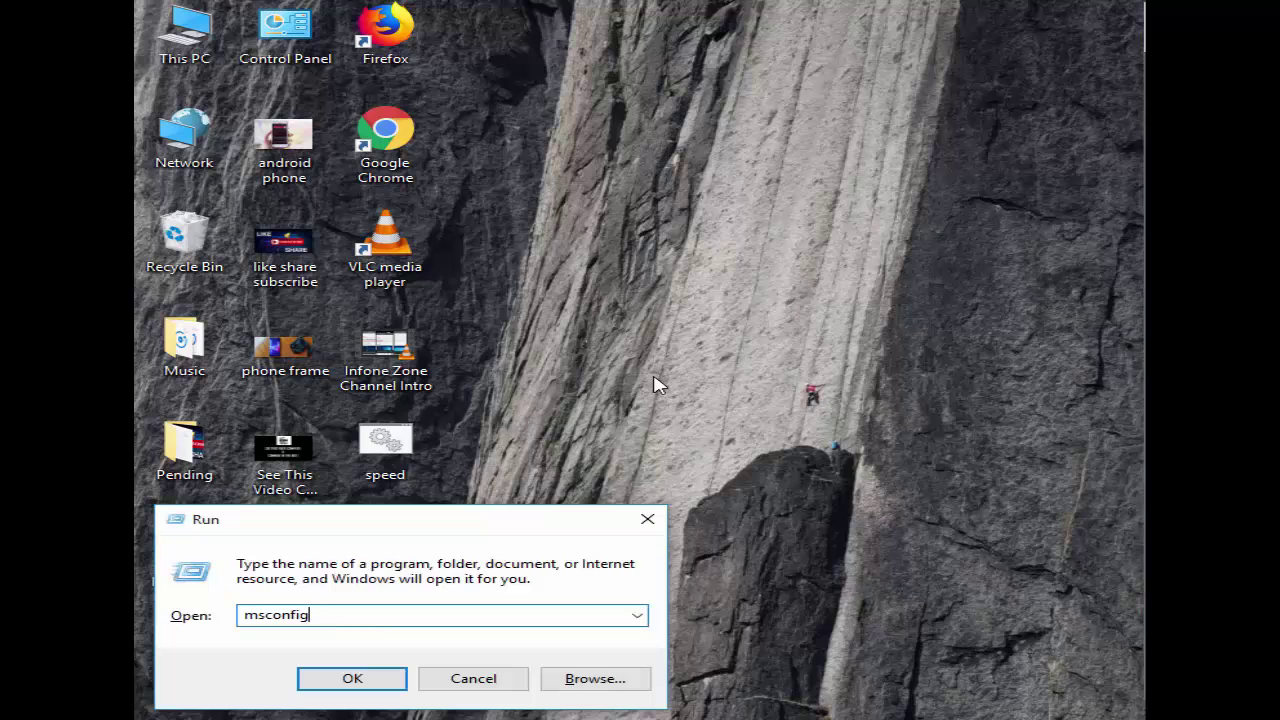
pyautogui.press('Return')
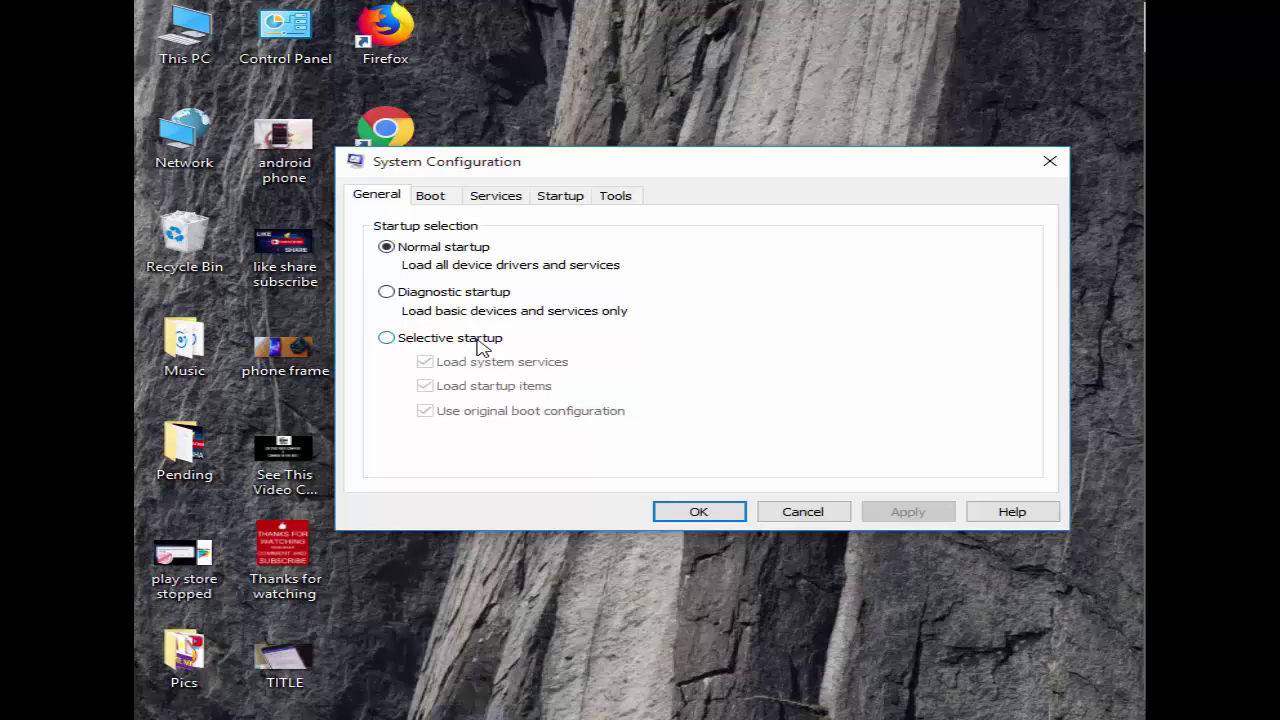
pyautogui.click(407, 342)
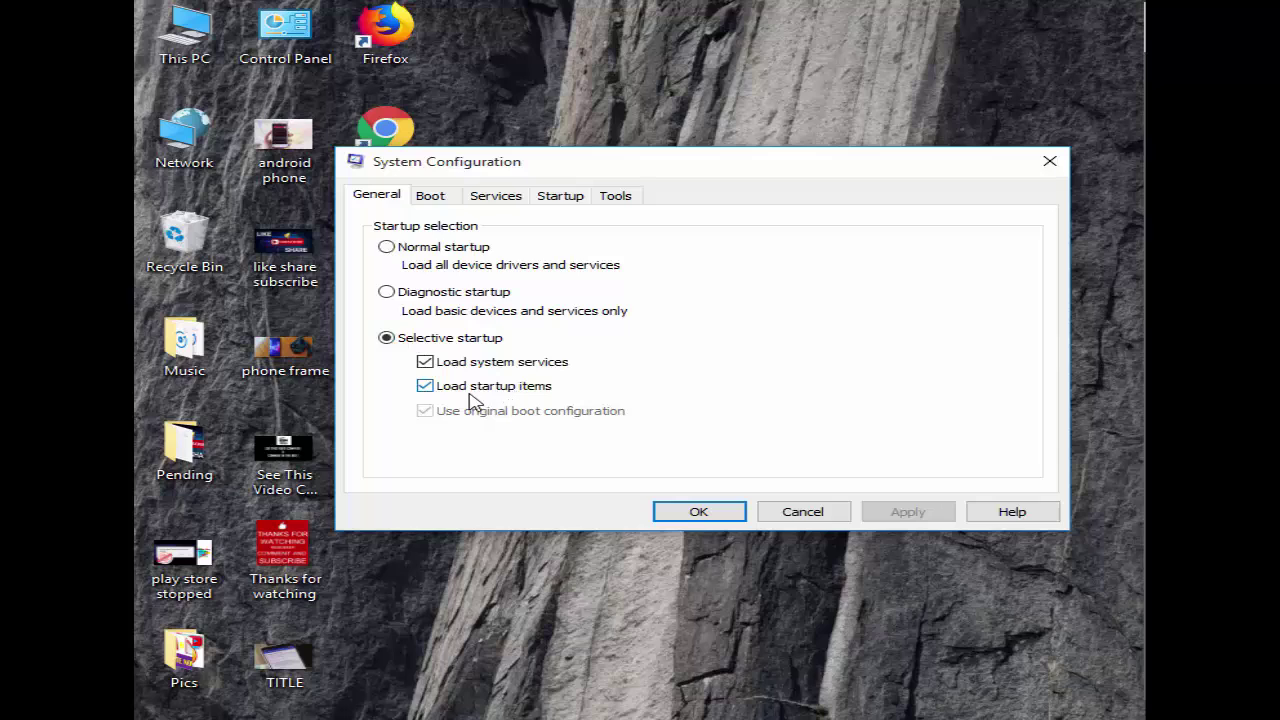
pyautogui.click(428, 390)
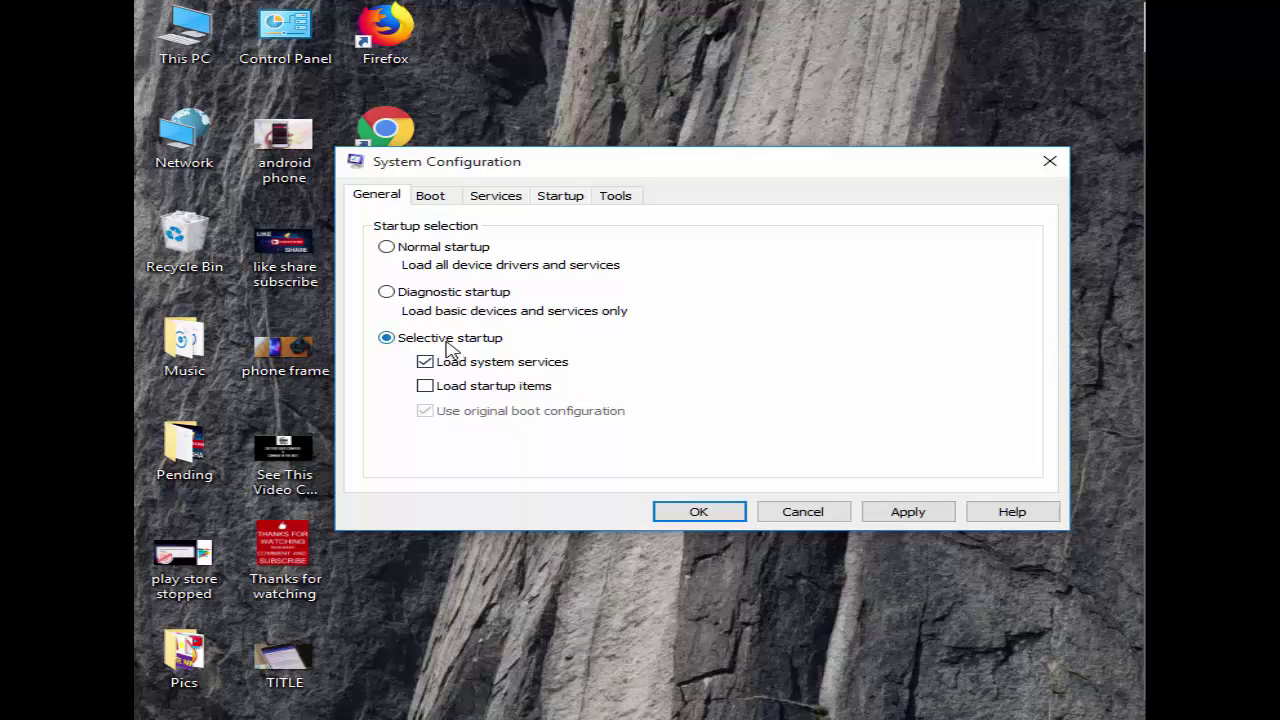
# - Hide all Microsoft services, disable all remaining services, apply the configuration and dismiss the restart prompt
pyautogui.click(495, 200)
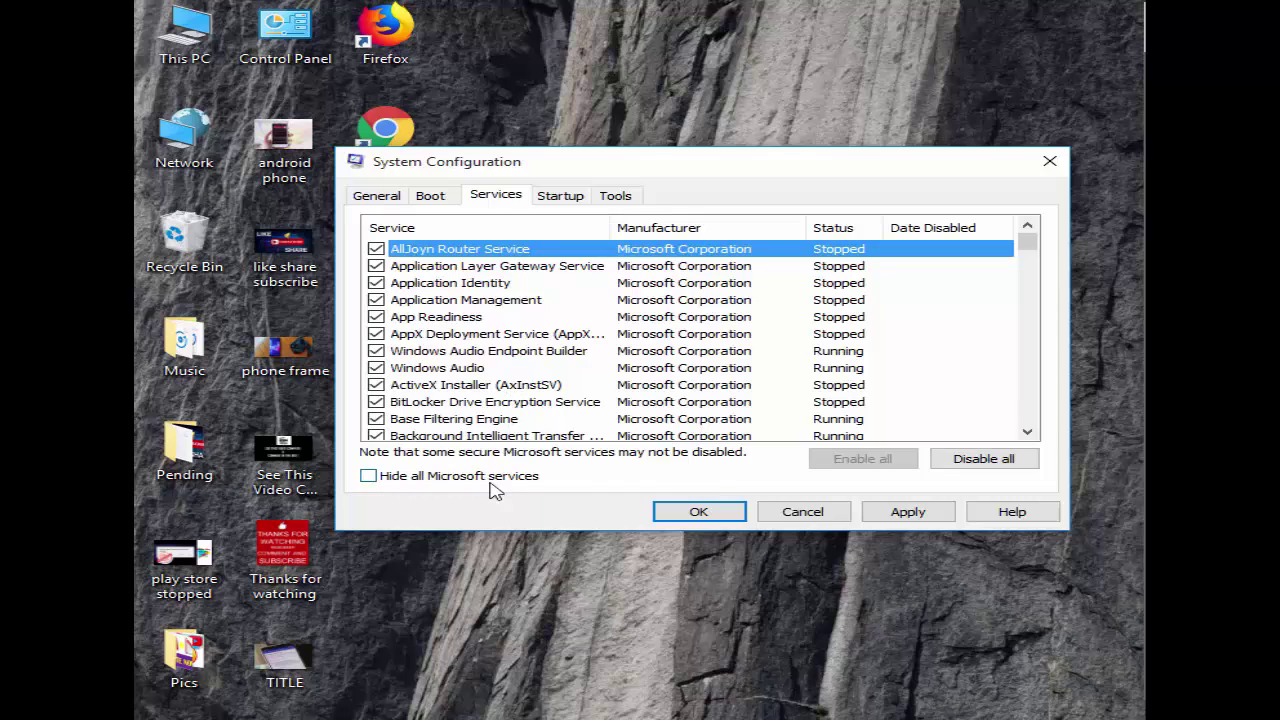
pyautogui.click(398, 479)
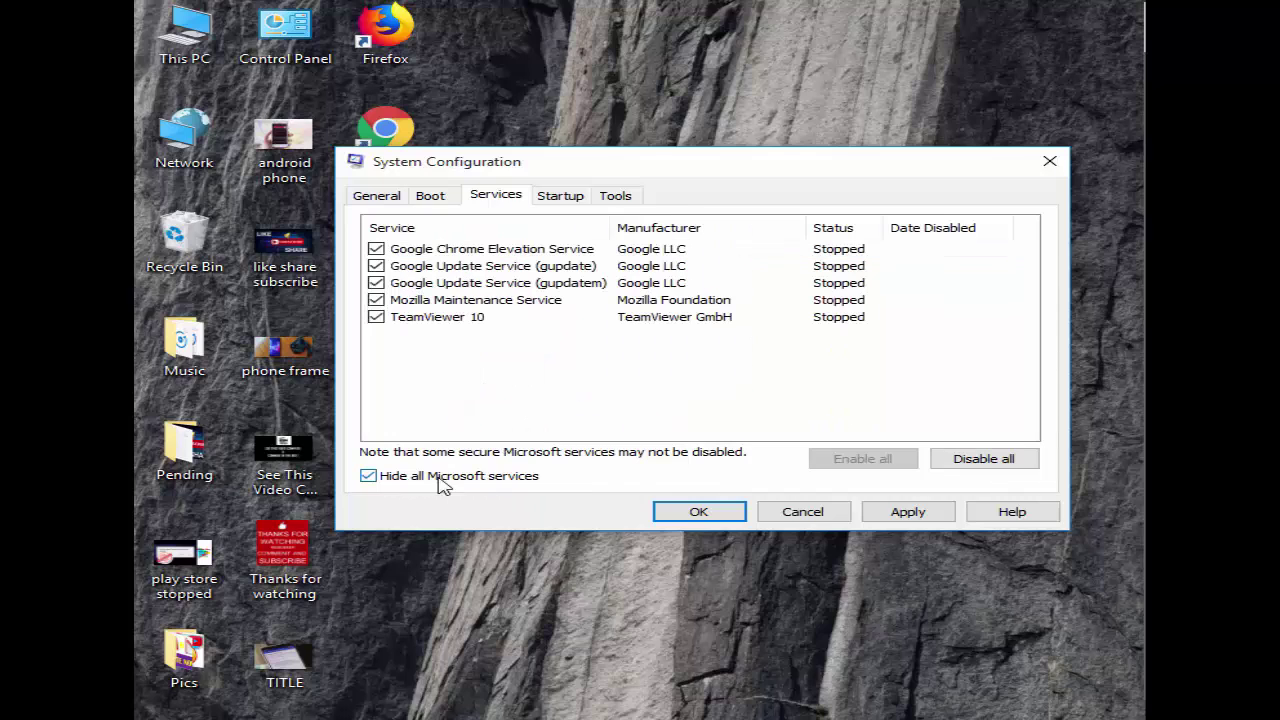
pyautogui.click(985, 459)
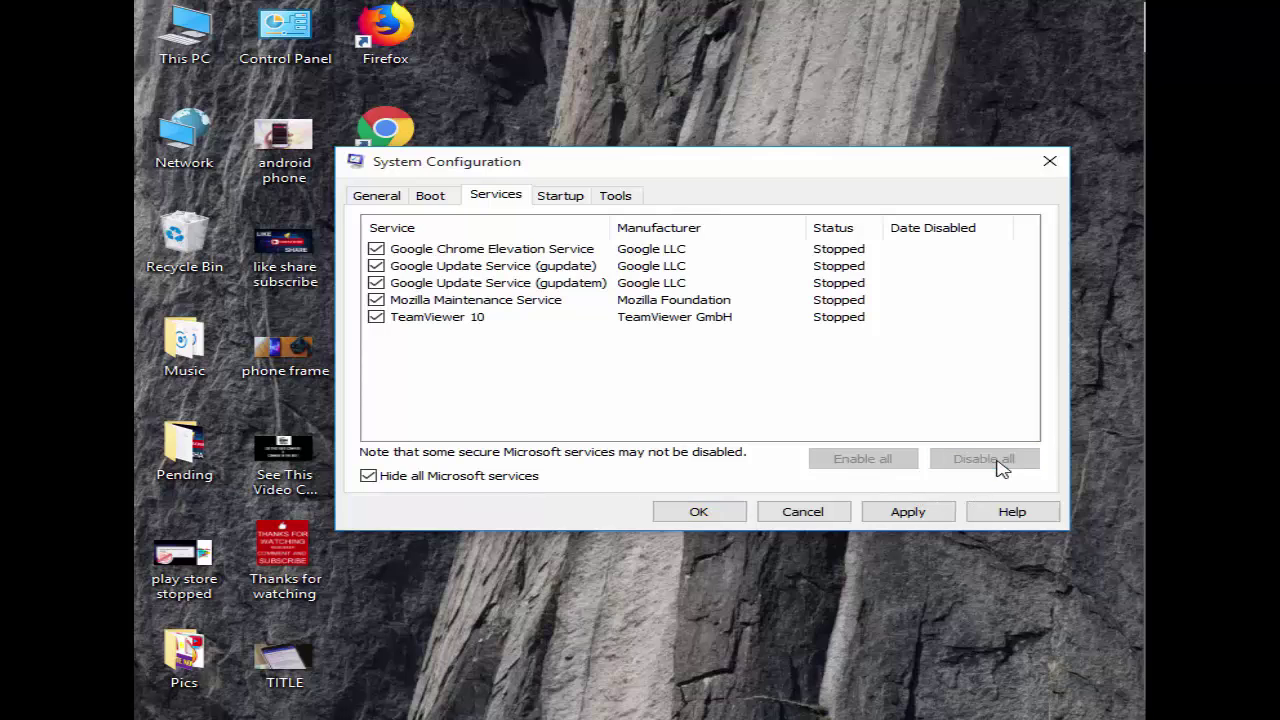
pyautogui.click(908, 512)
pyautogui.click(734, 514)
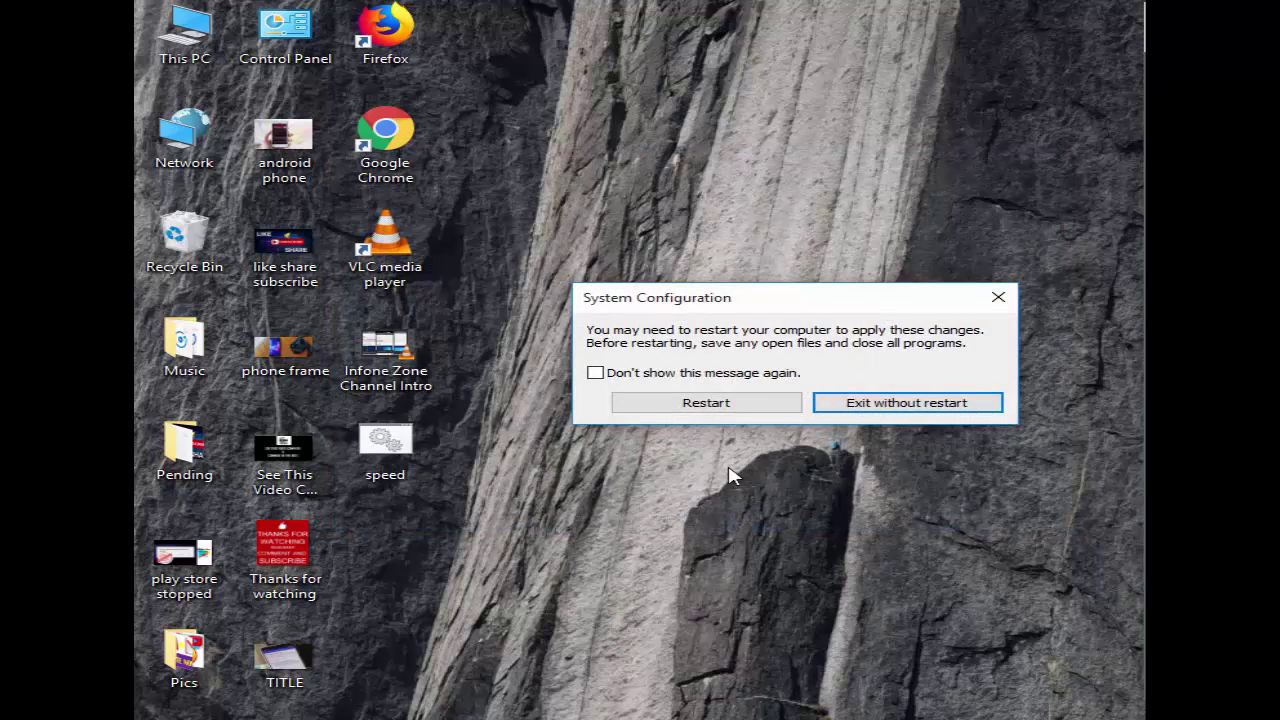
pyautogui.click(997, 298)
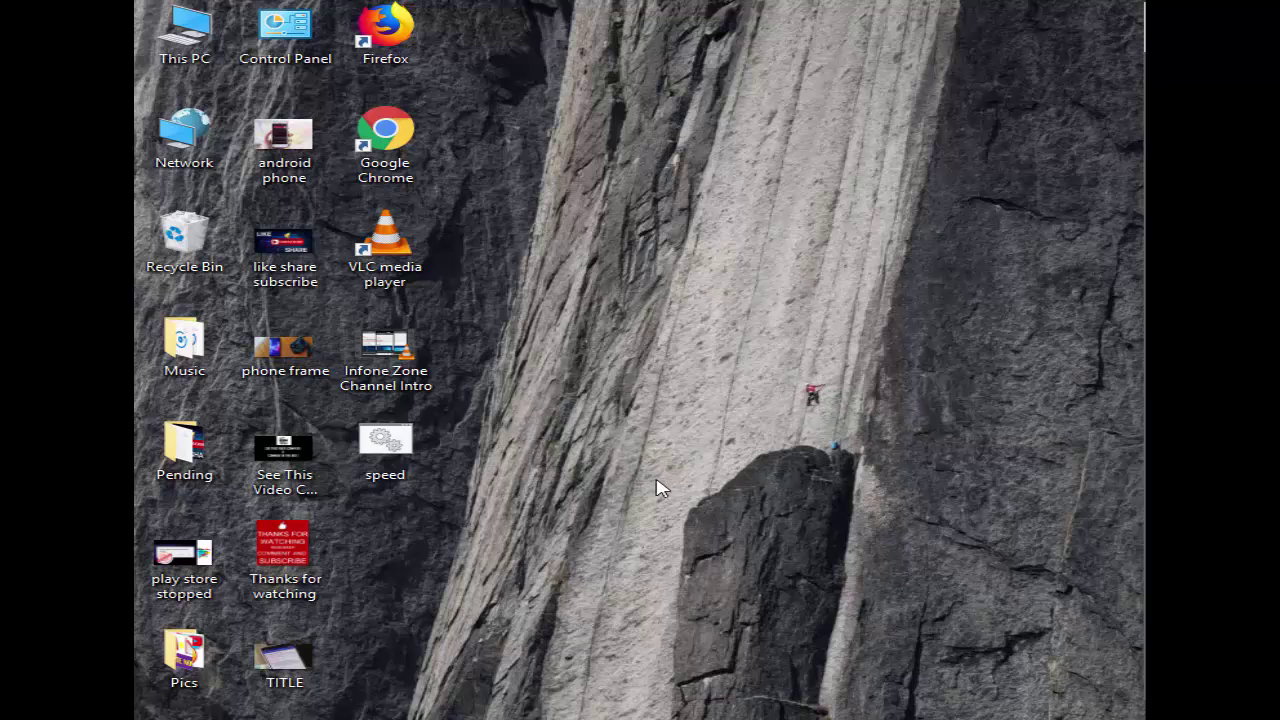
# - Search for "command" and run Command Prompt as administrator
pyautogui.press('super')
pyautogui.press('super+s')
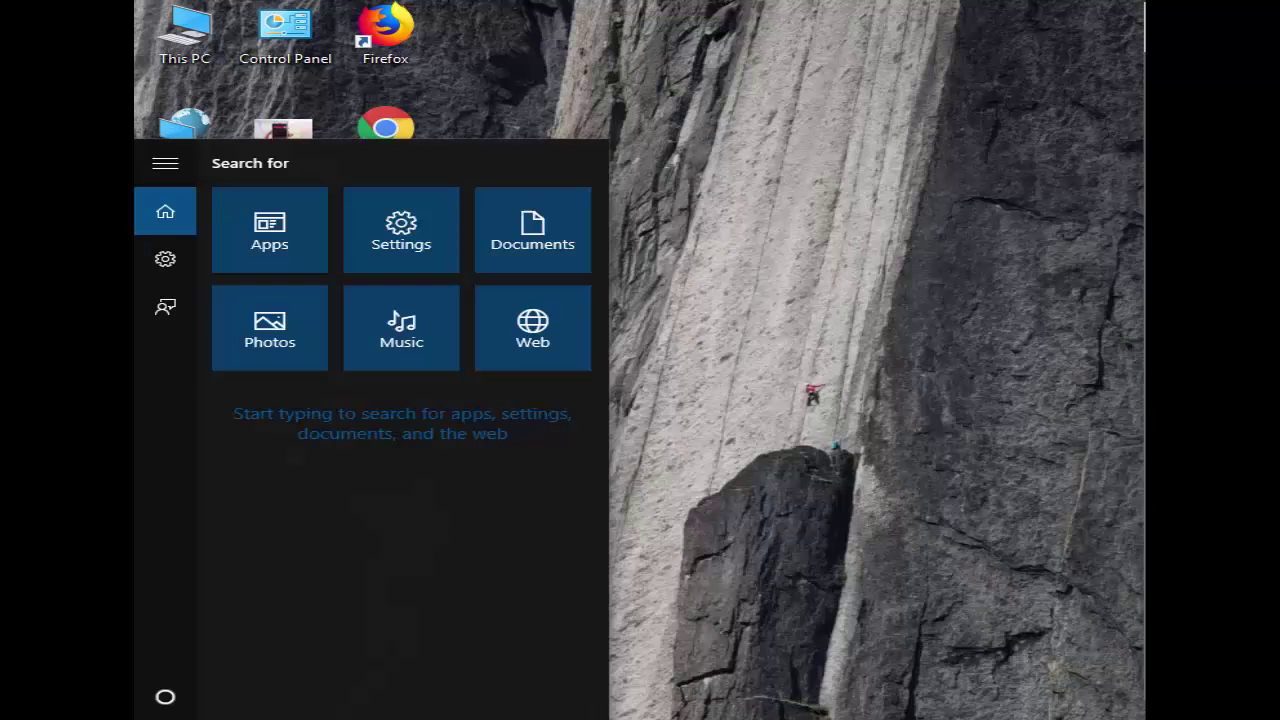
pyautogui.write('command')
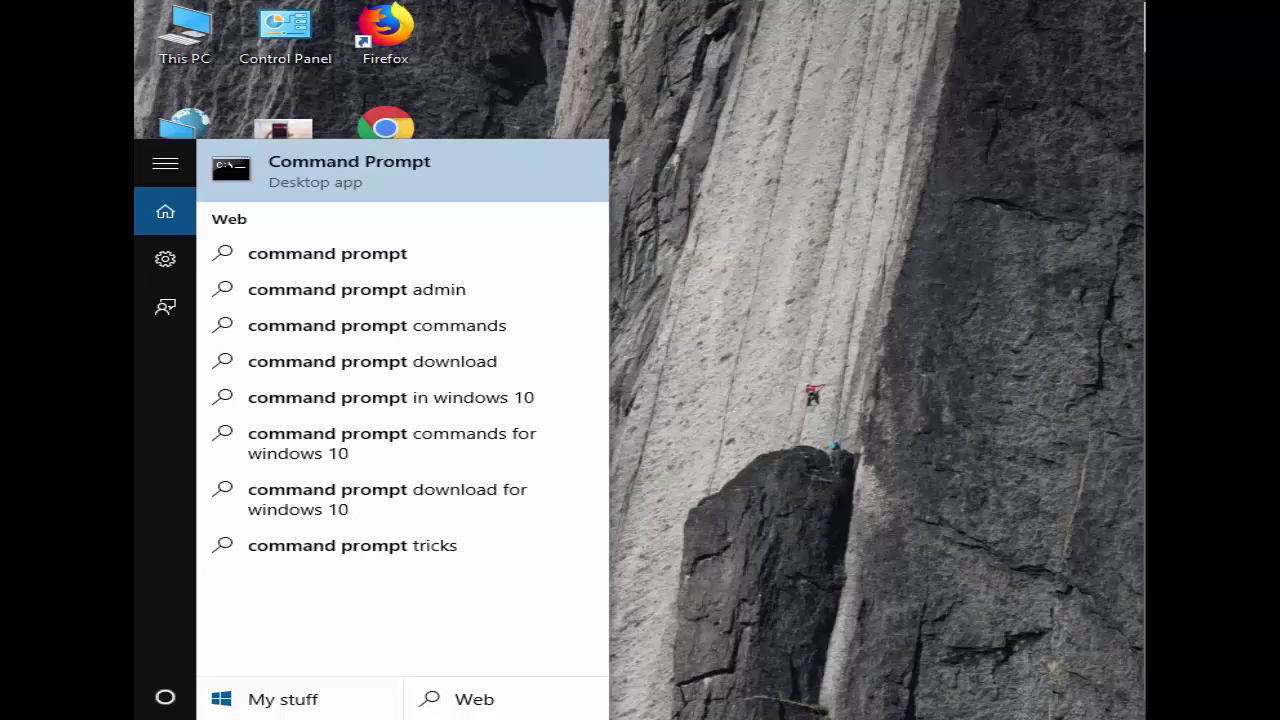
pyautogui.rightClick(352, 180)
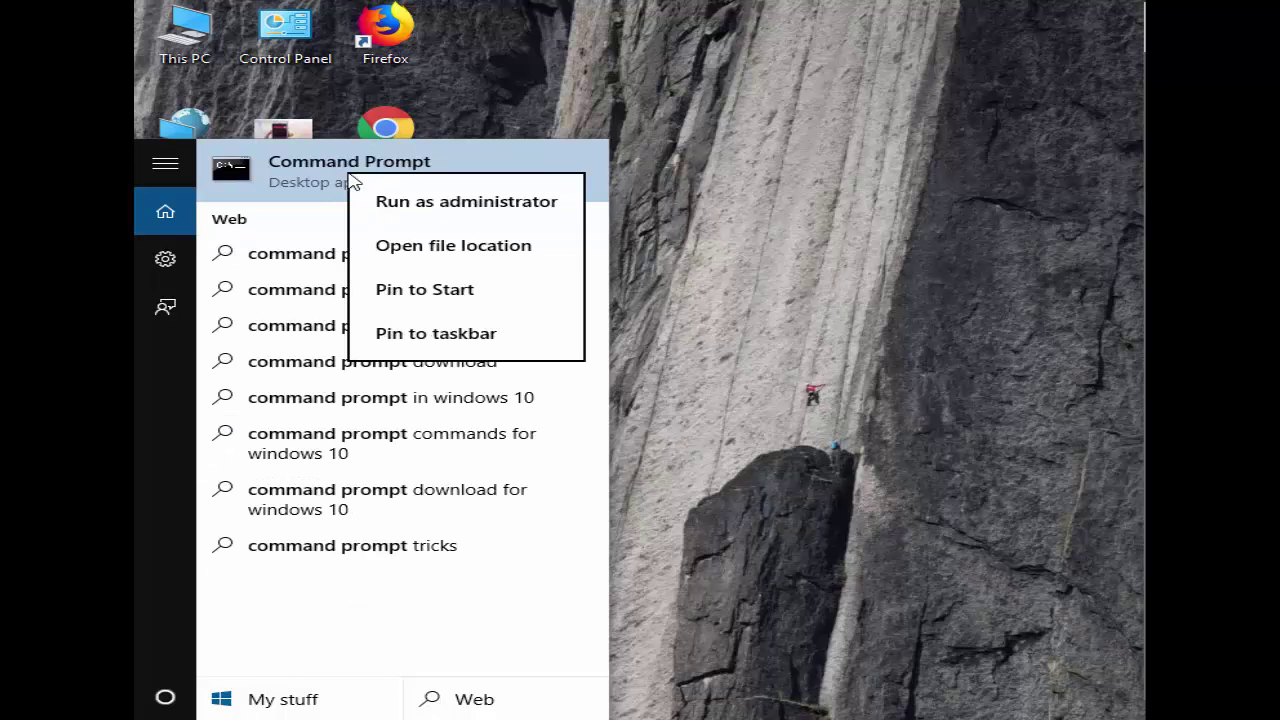
pyautogui.click(462, 203)
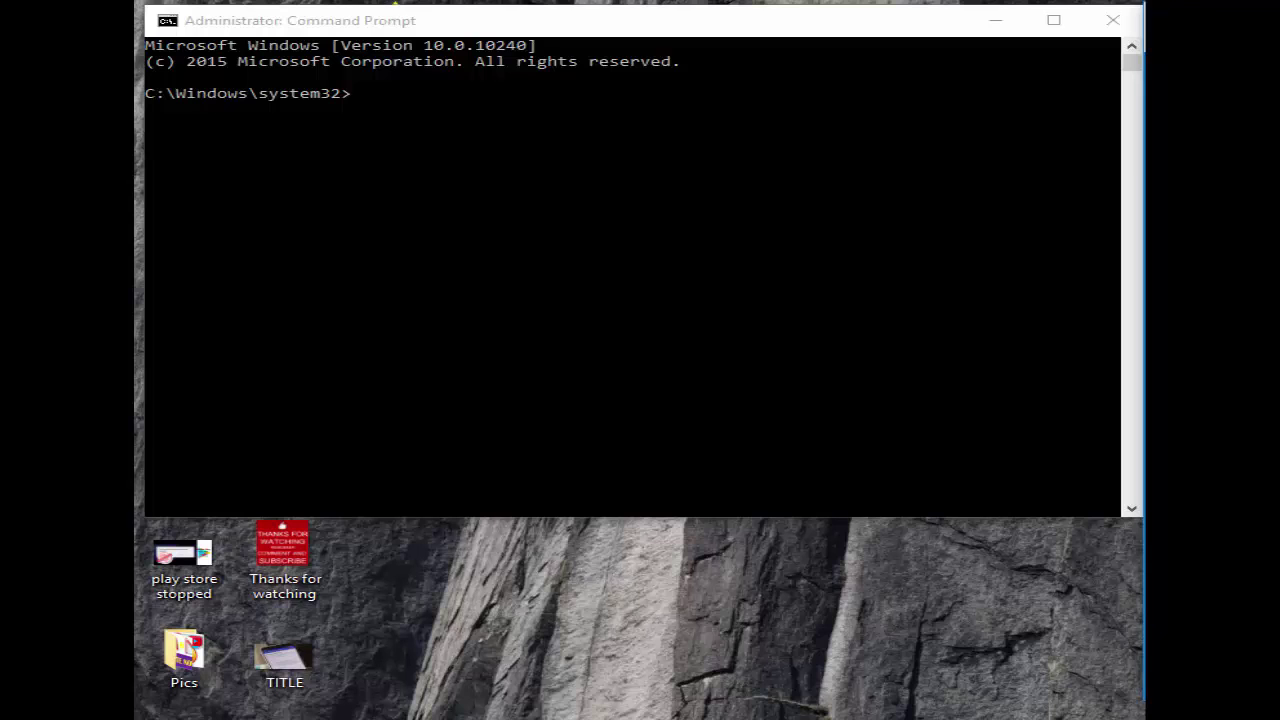
# - Stop the update-related services with the commands net stop wuauserv, net stop cryptSvc and net stop bits
pyautogui.write('net stop wuauserv')
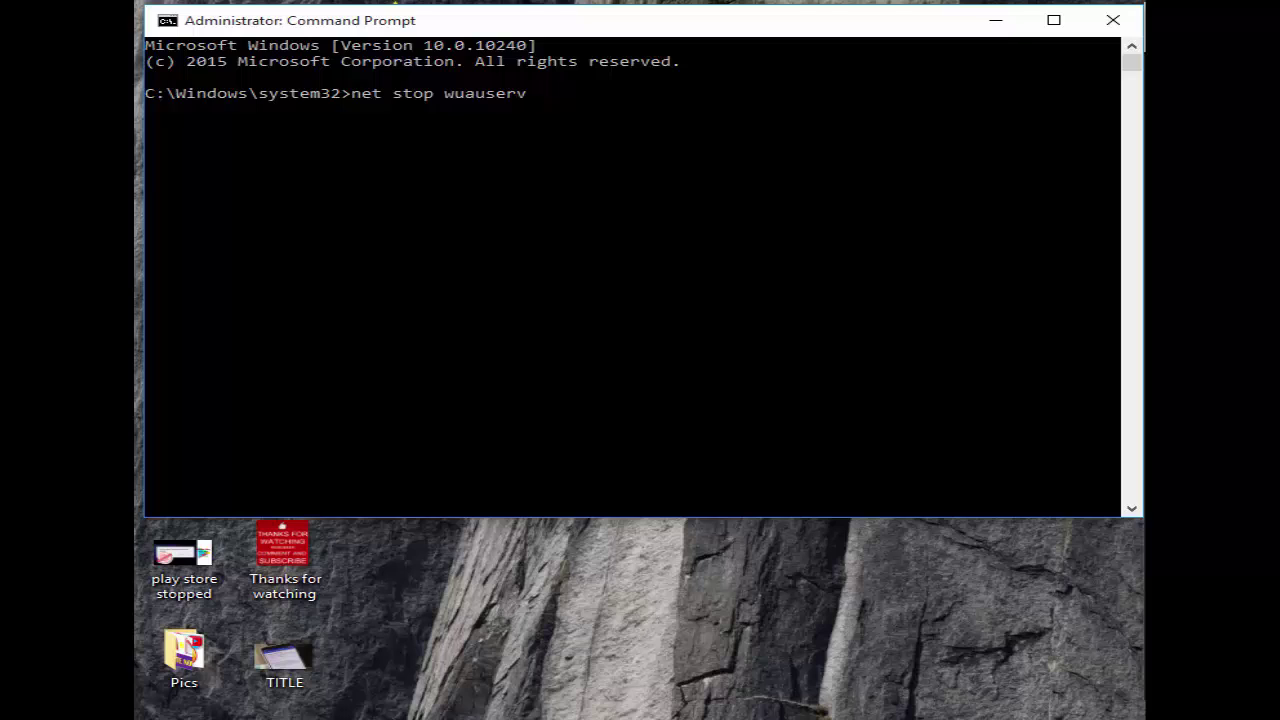
pyautogui.press('Return')
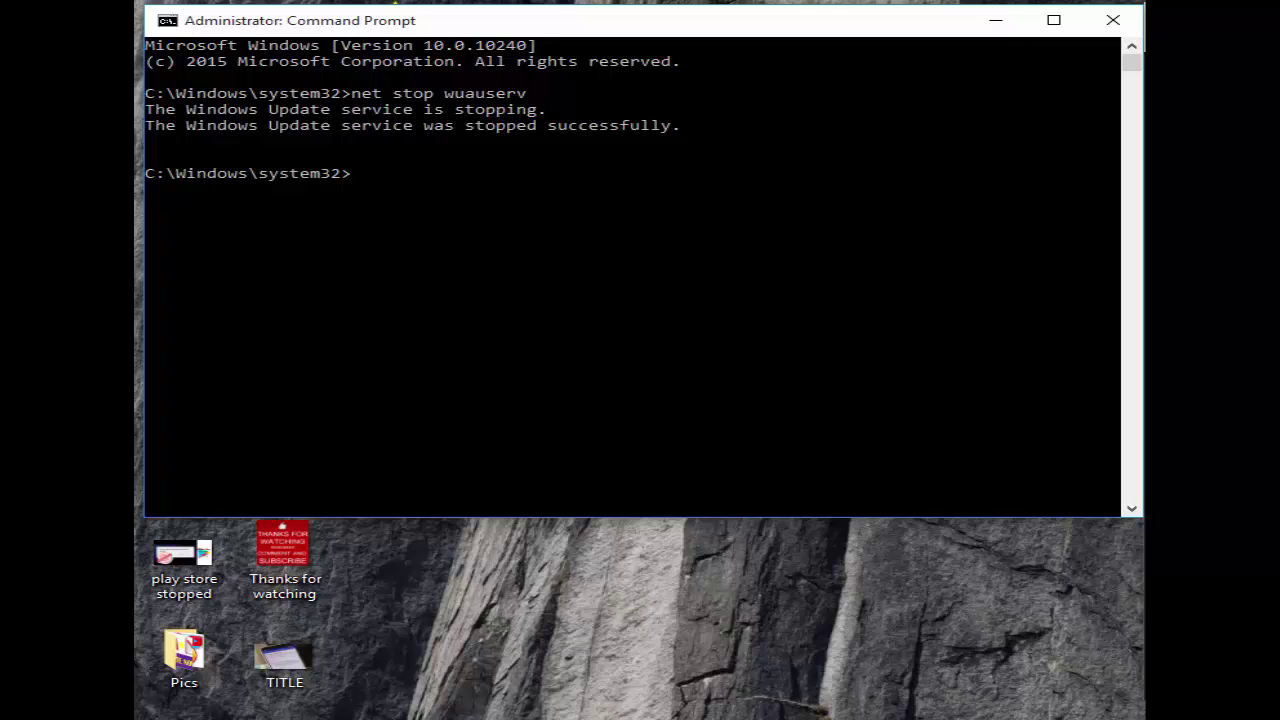
pyautogui.hotkey('alt', 'Tab')
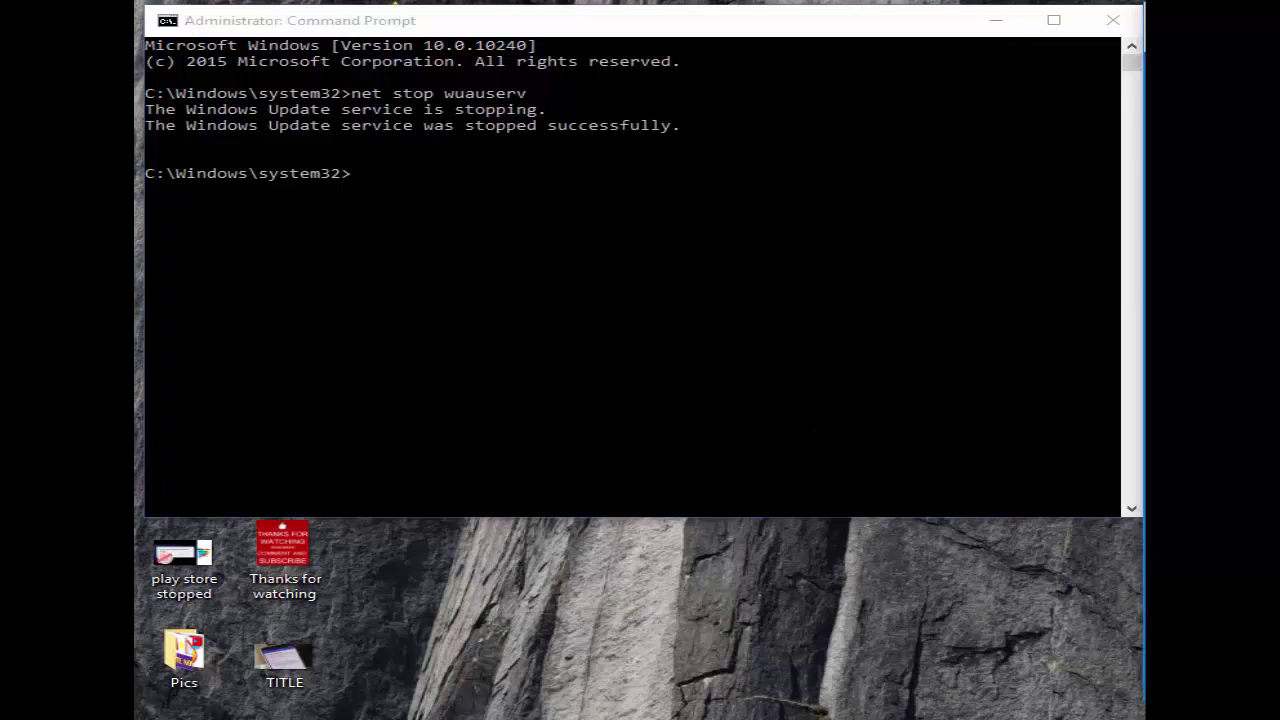
pyautogui.hotkey('alt', 'Tab')
pyautogui.write('net stop cryptSvc')
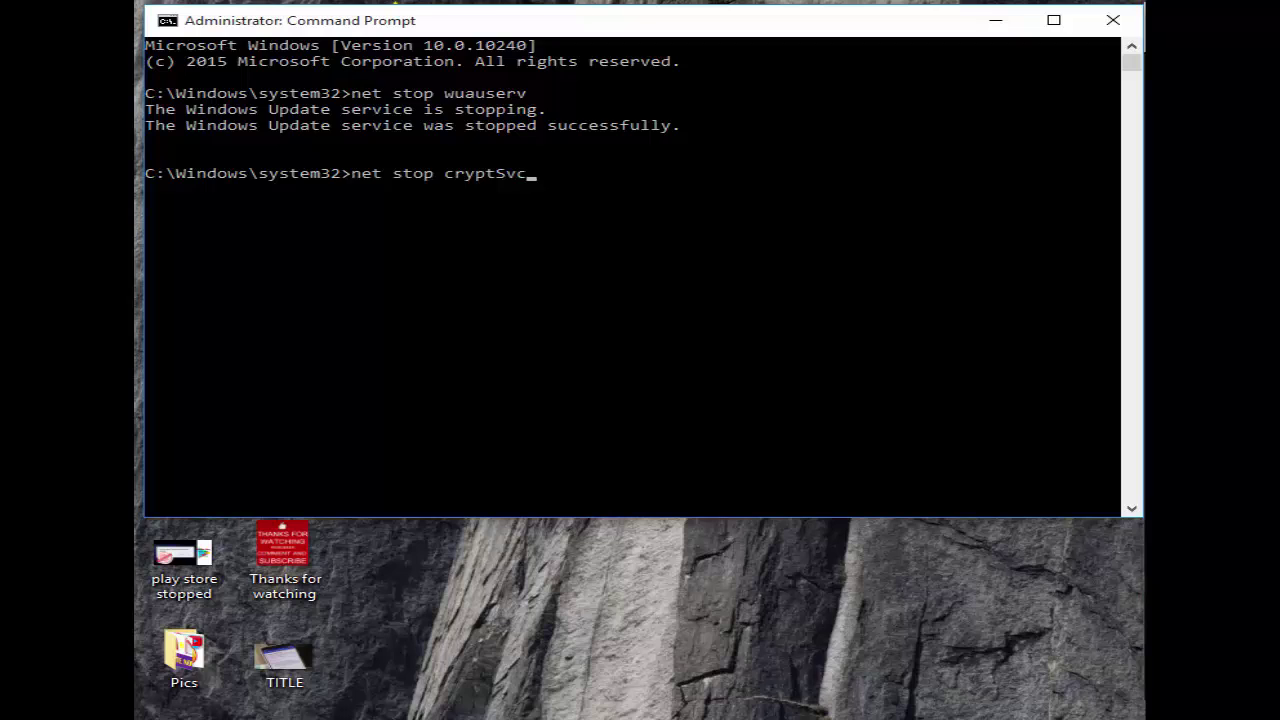
pyautogui.press('Return')
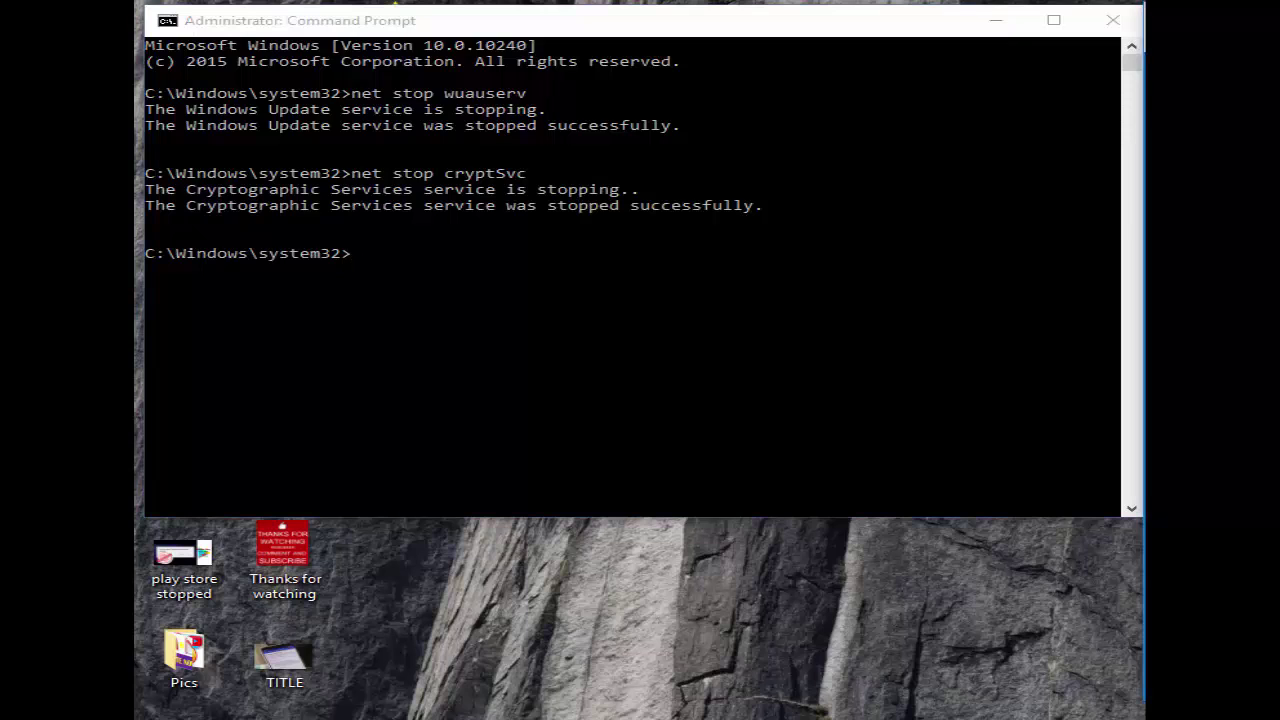
pyautogui.write('net stop bits')
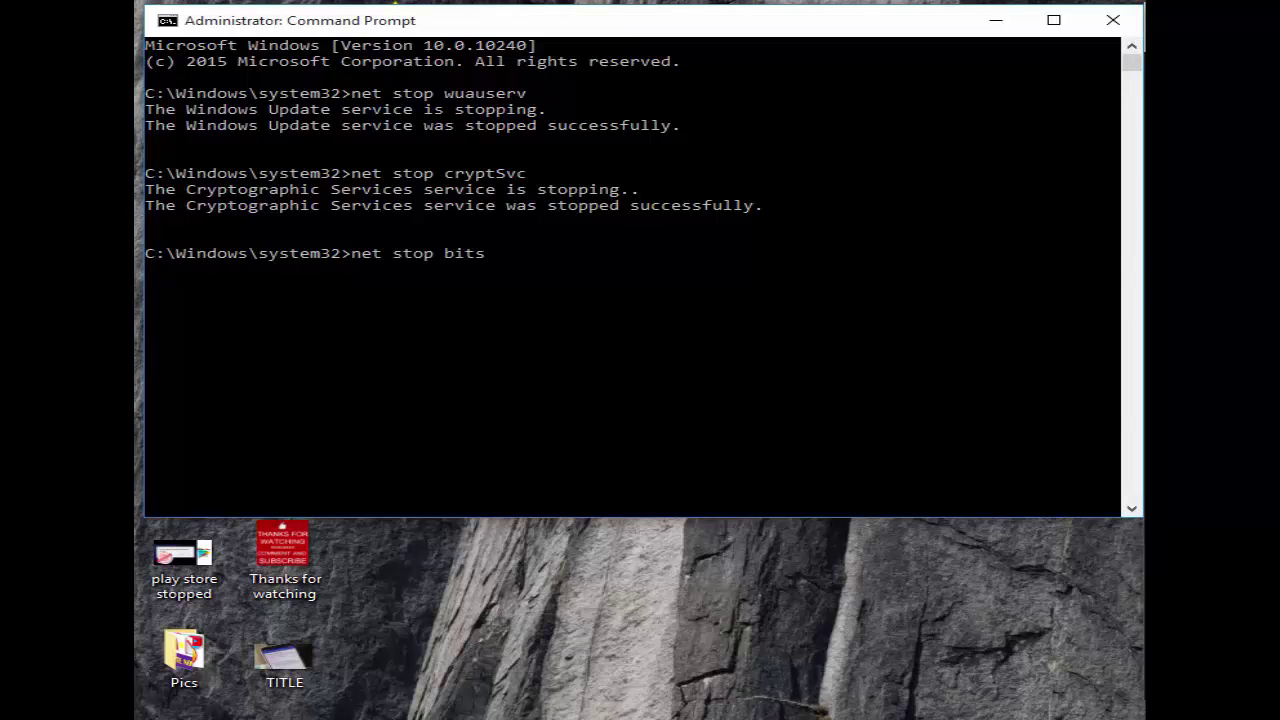
pyautogui.press('Return')
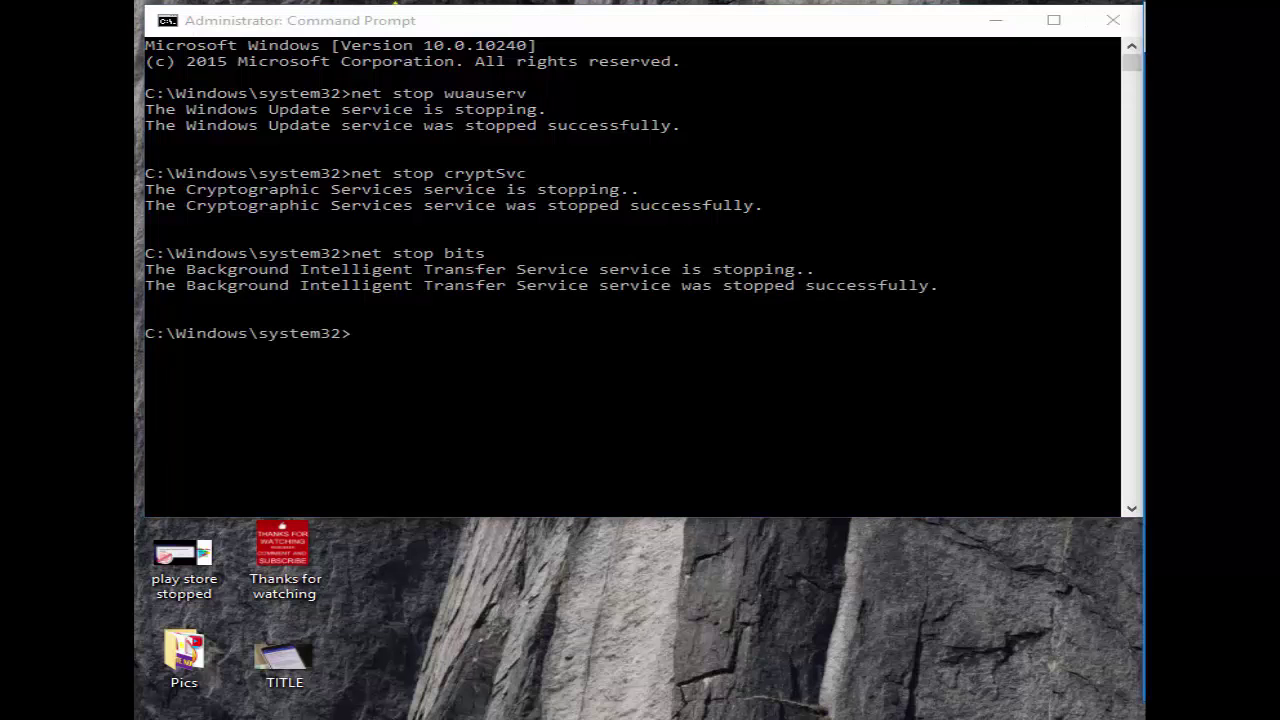
# - Stop the msiserver service and rename C:\Windows\SoftwareDistribution to SoftwareDistribution.old and C:\Windows\System32\catroot2 to catroot2.old from the command line
pyautogui.write('net stop msiserver')
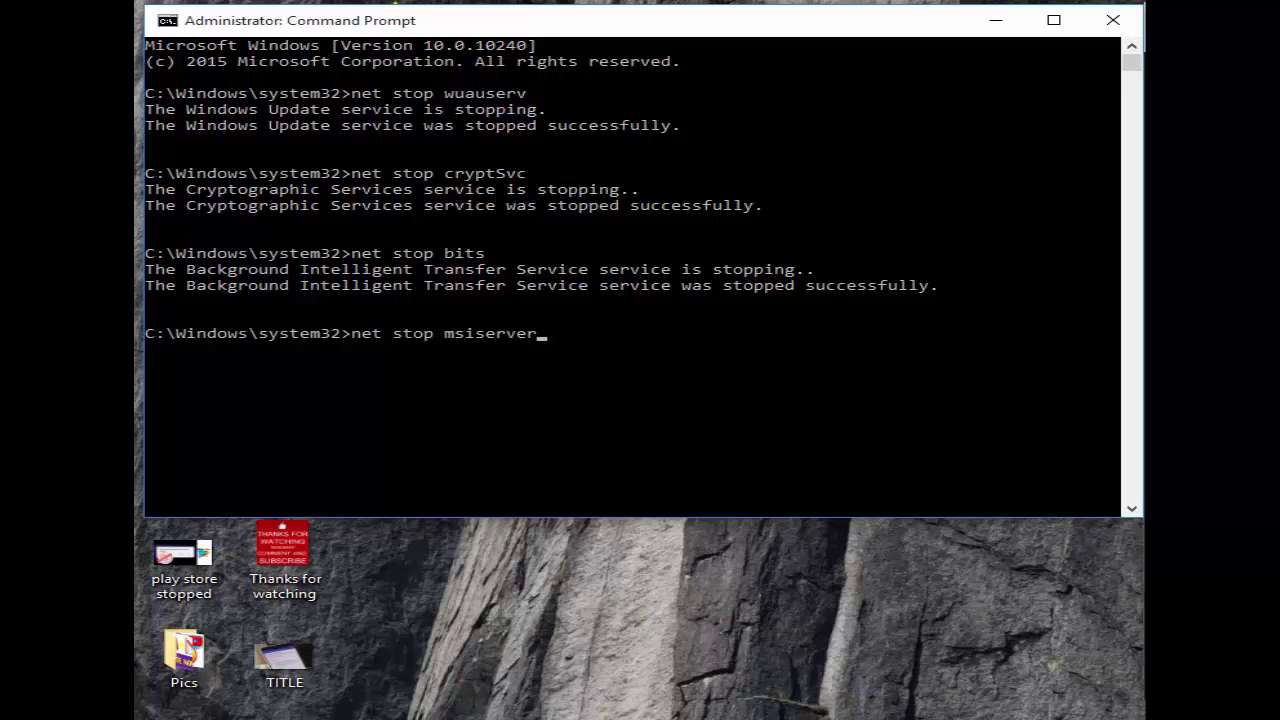
pyautogui.press('Return')
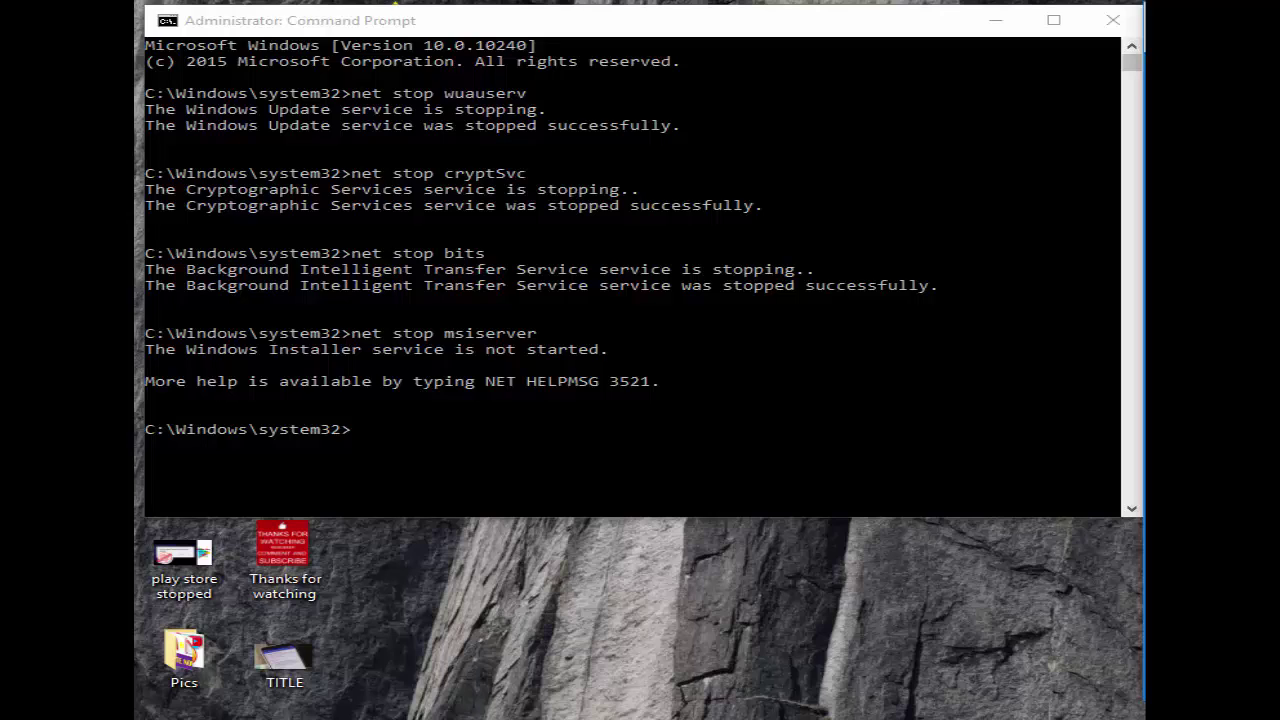
pyautogui.rightClick(237, 491)
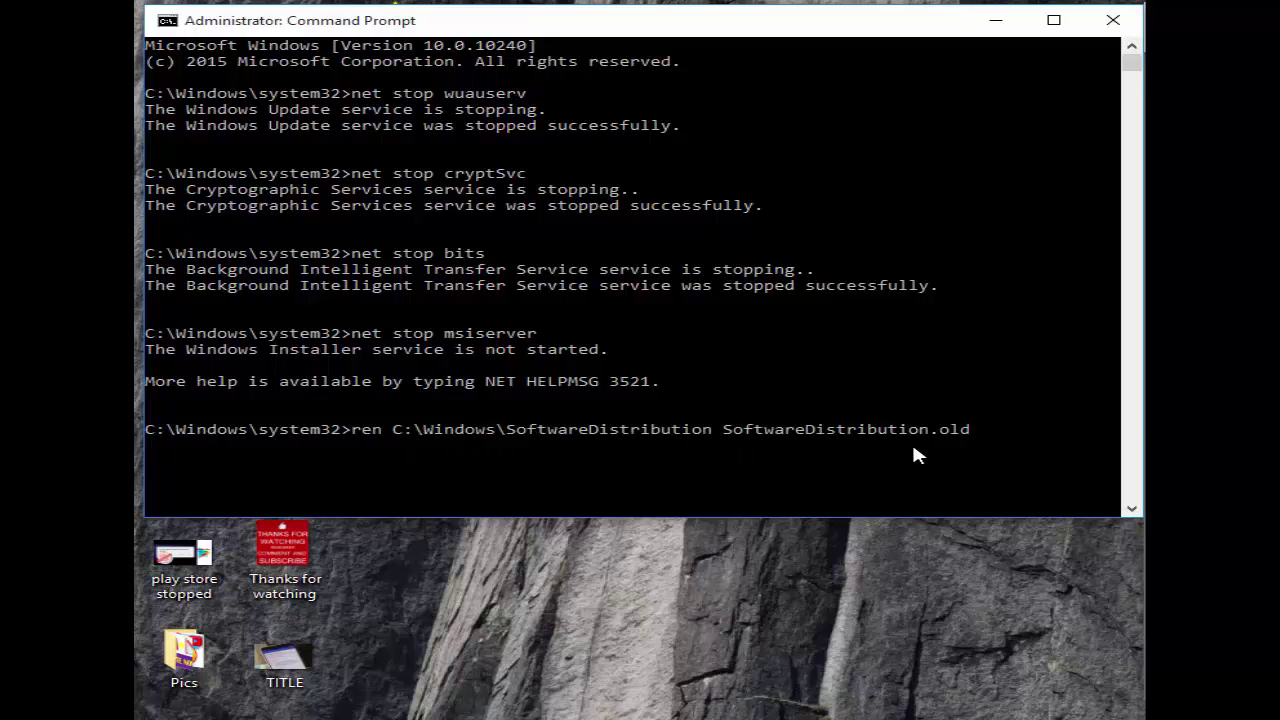
pyautogui.press('Return')
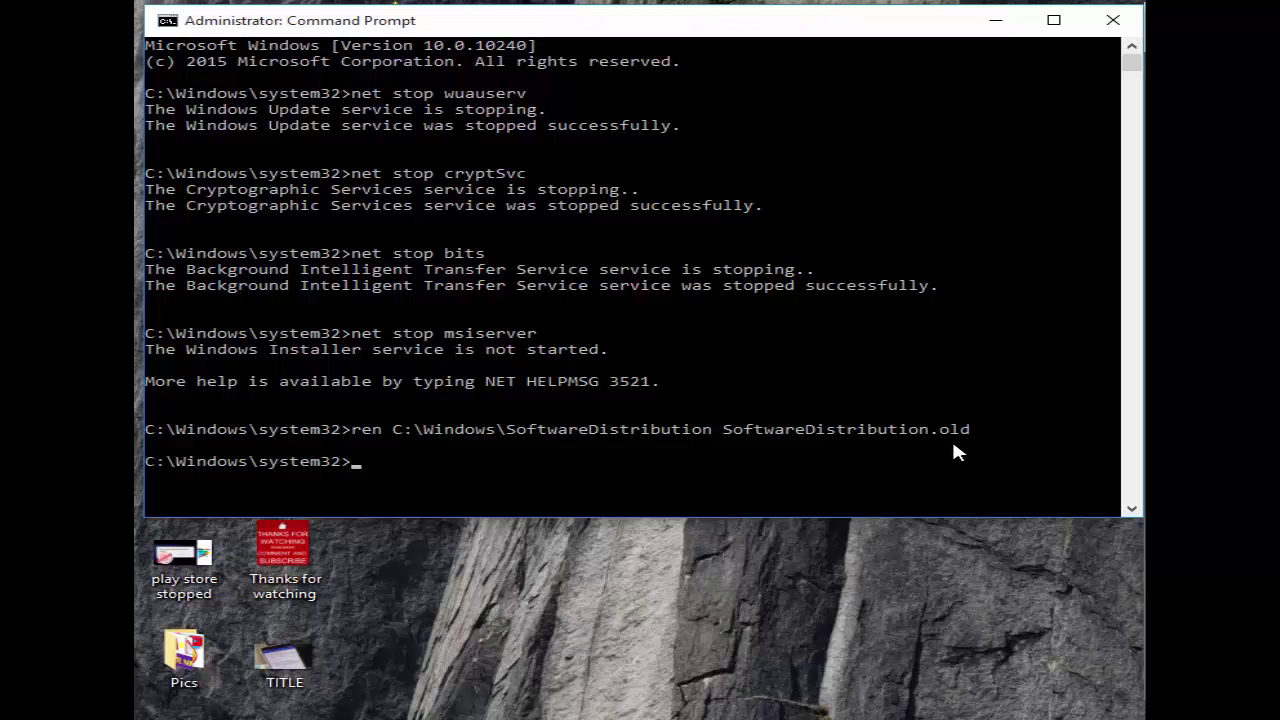
pyautogui.rightClick(951, 437)
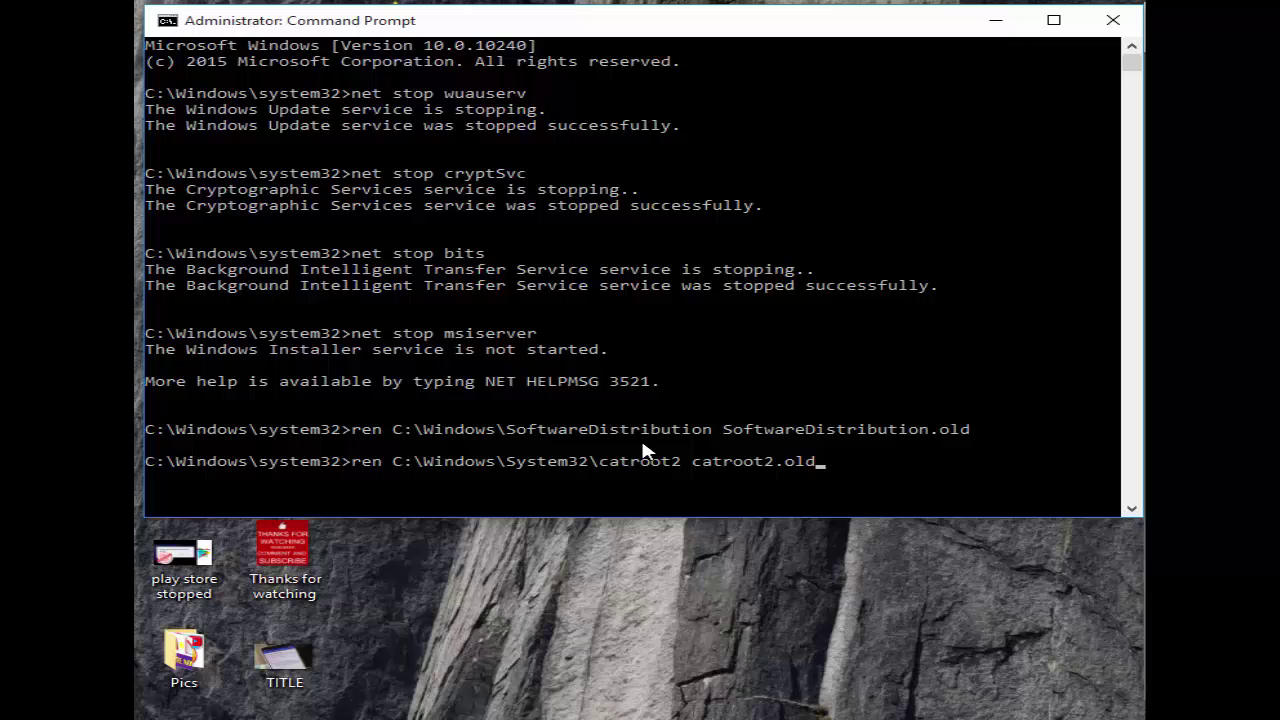
pyautogui.press('Return')
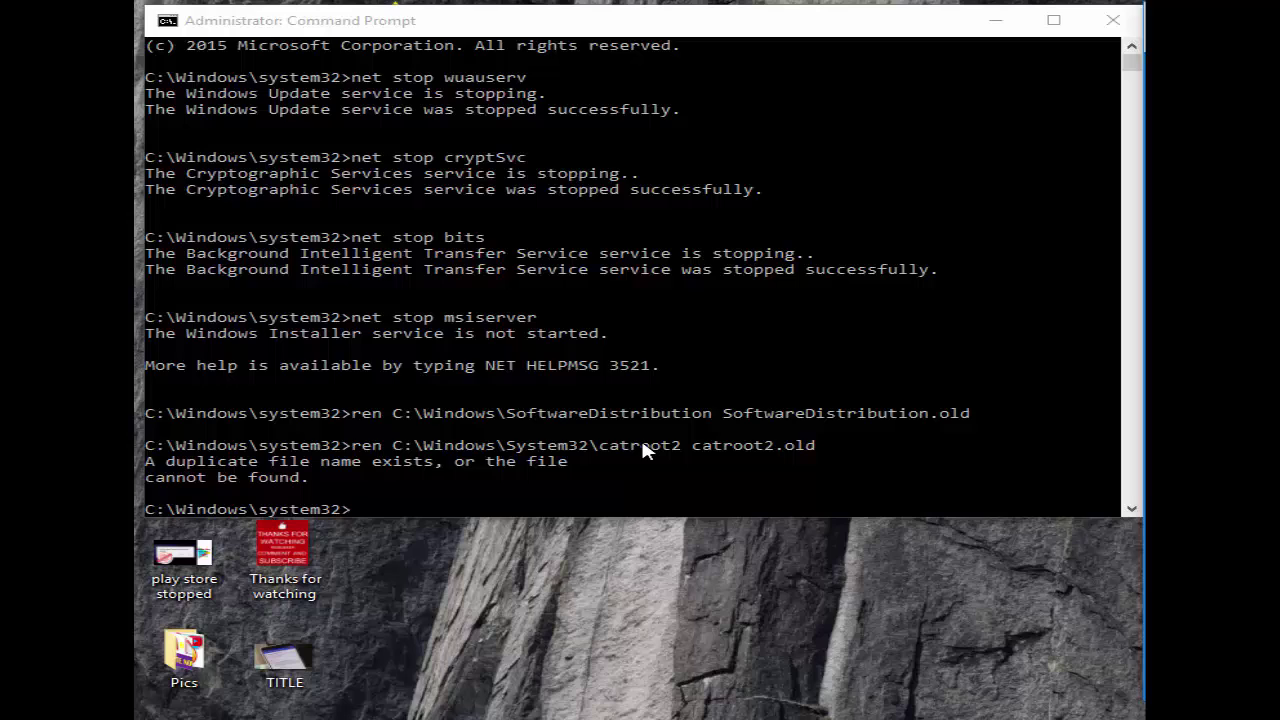
# - Restart the update-related services with the commands net start wuauserv, net start cryptSvc, net start bits and net start msiserver
pyautogui.click(643, 450)
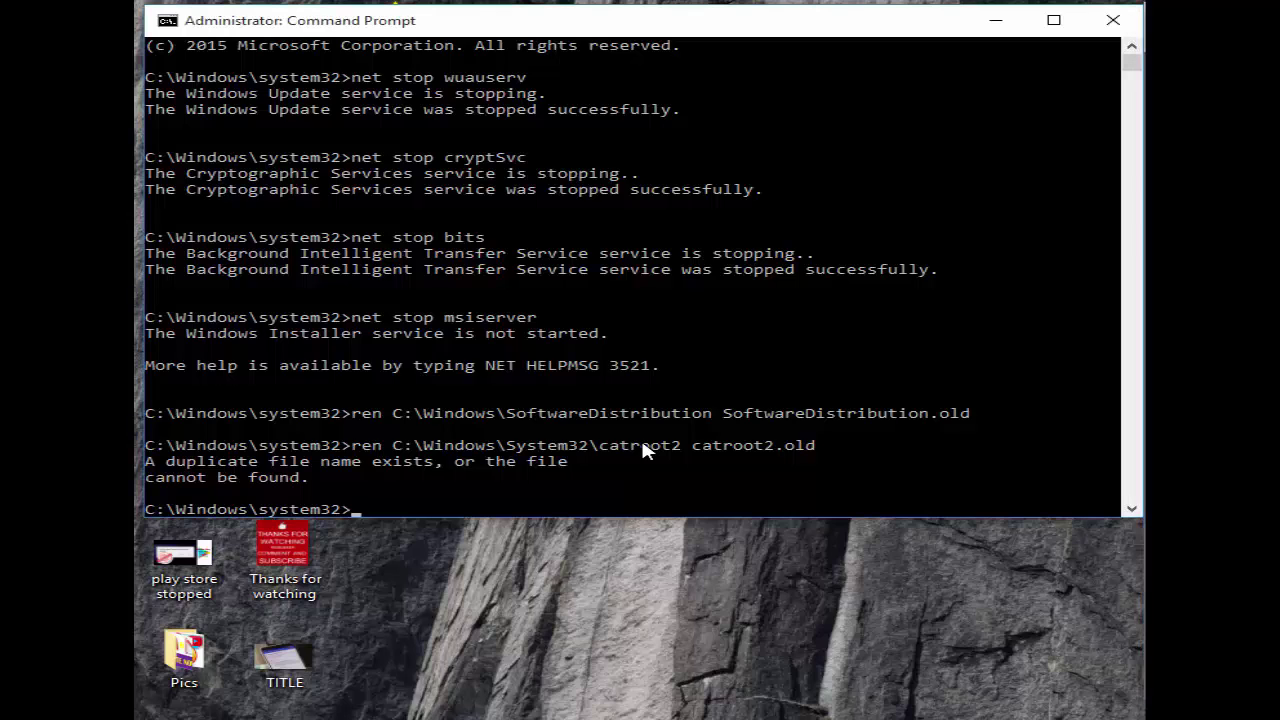
pyautogui.write('net start wuauserv')
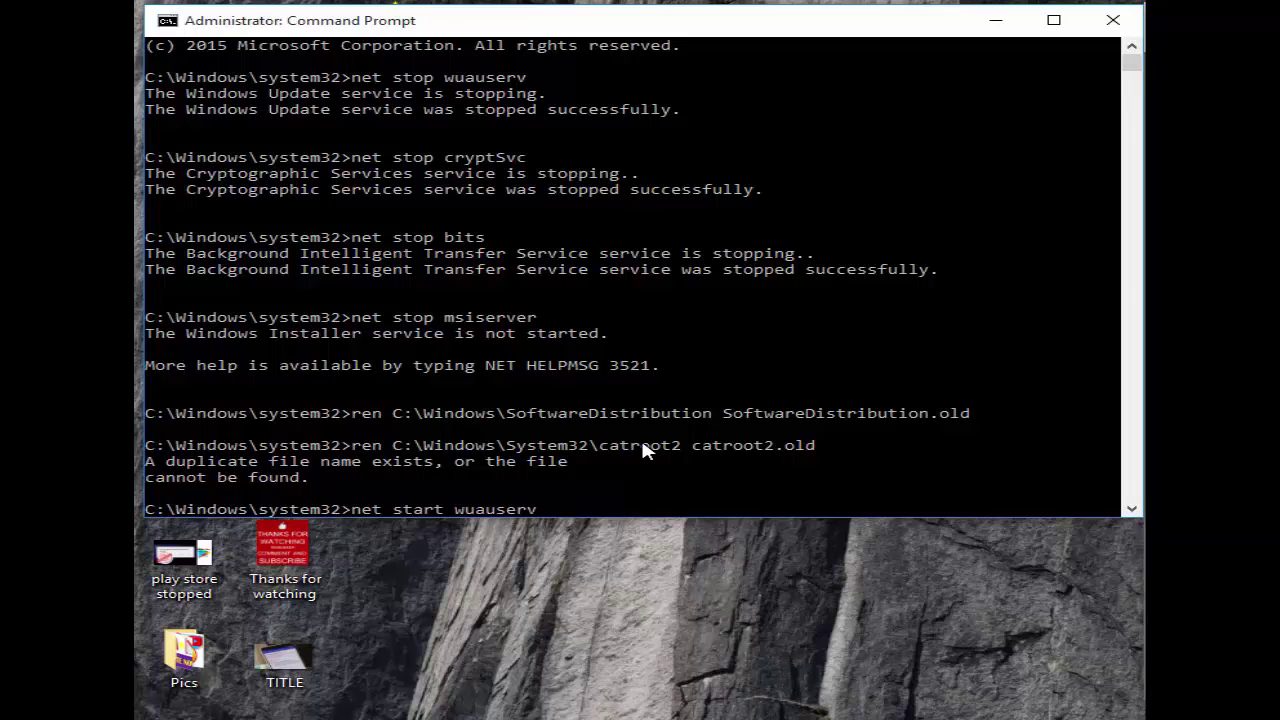
pyautogui.press('Return')
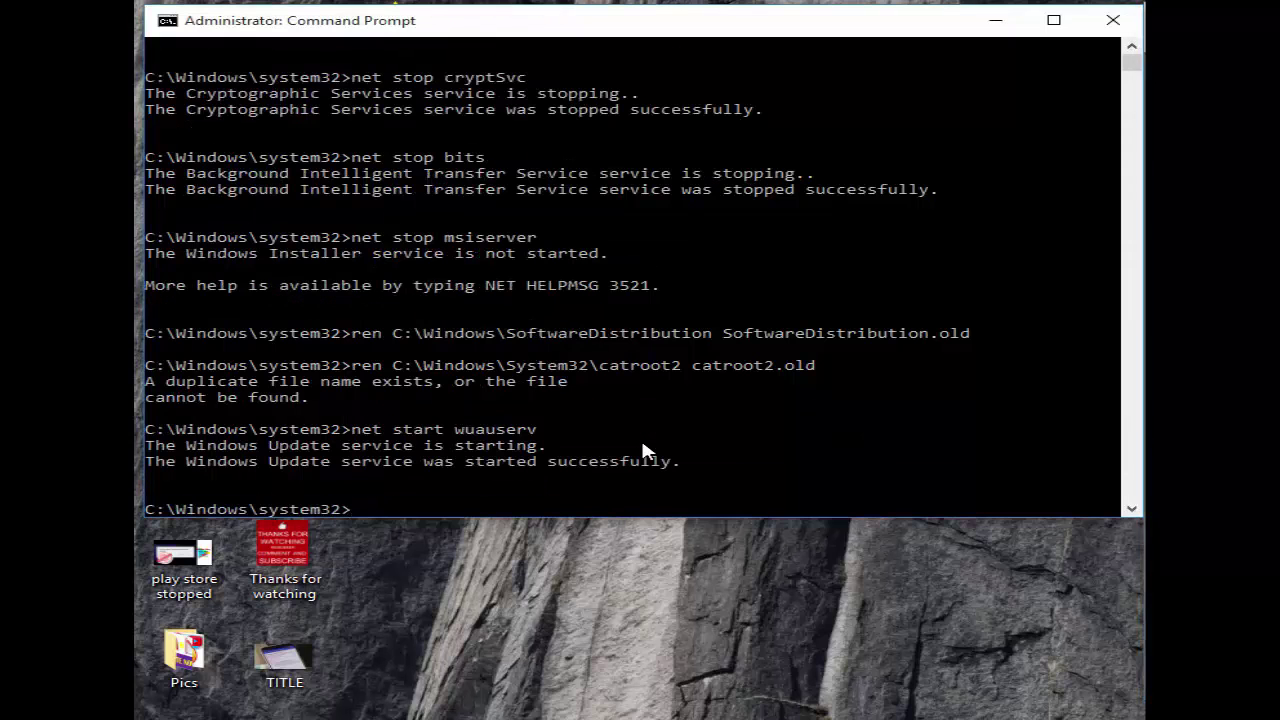
pyautogui.write('net start cryptSvc')
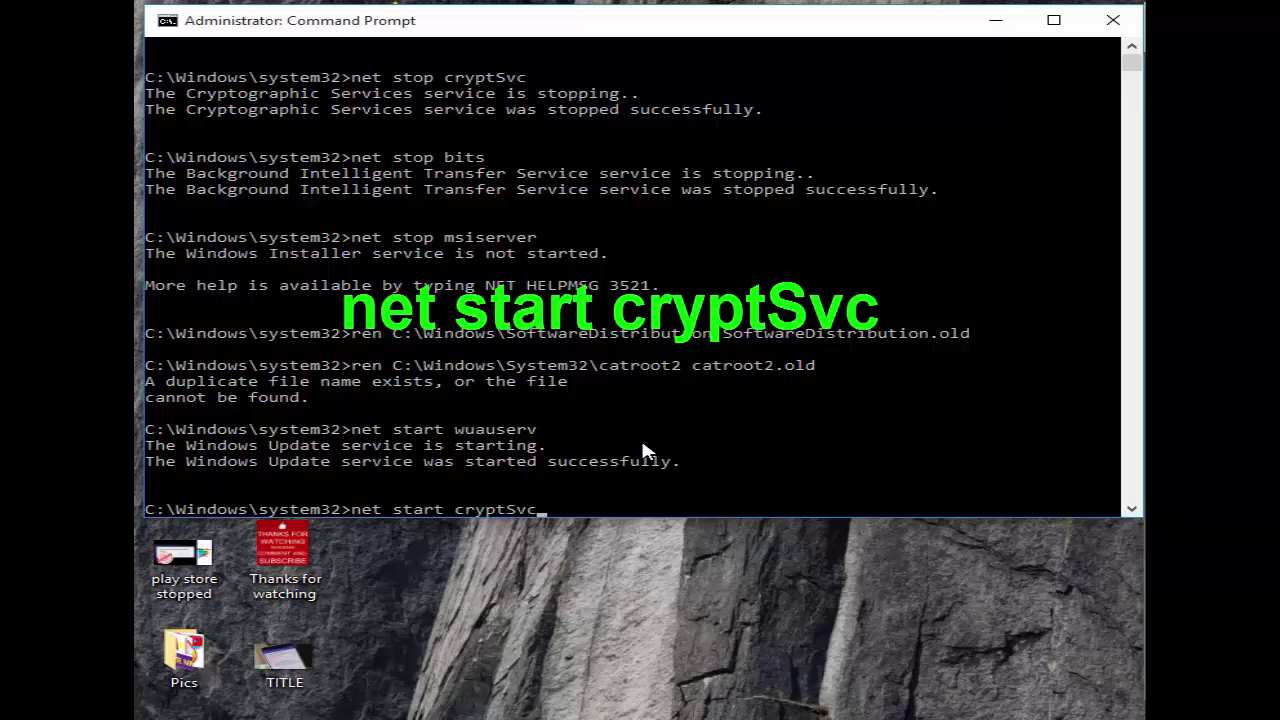
pyautogui.press('Return')
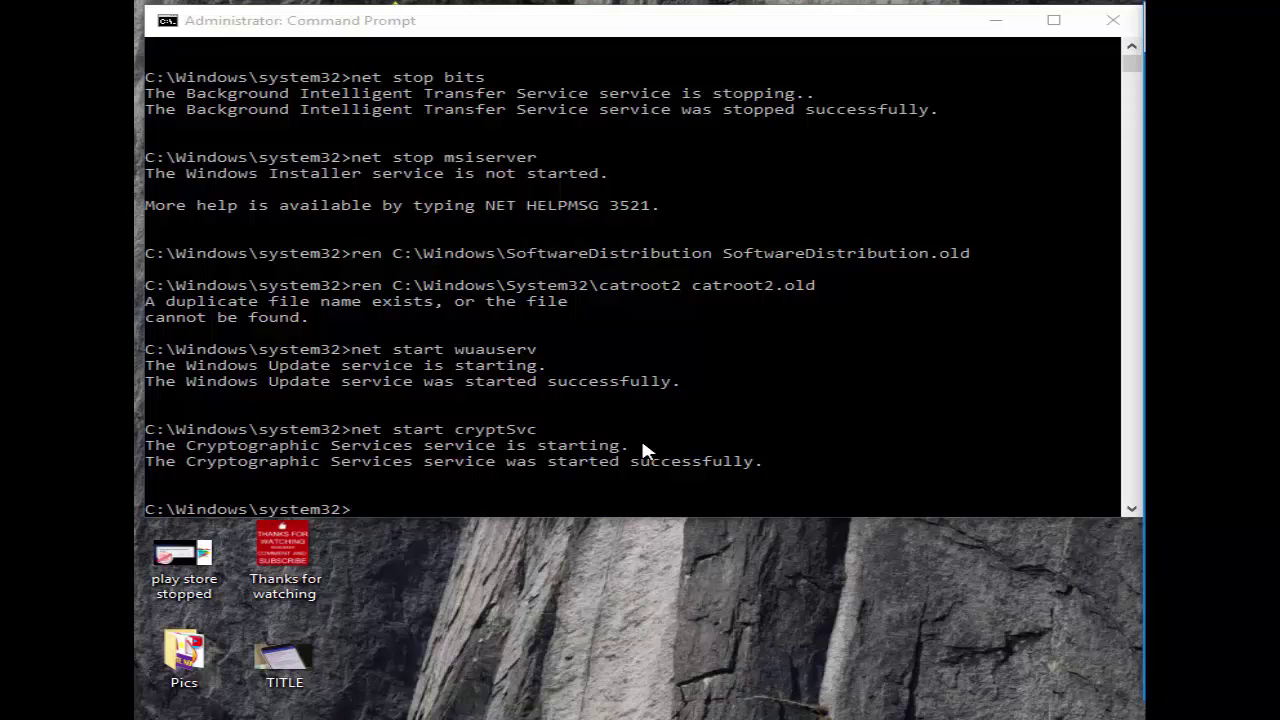
pyautogui.click(643, 446)
pyautogui.write('net start bits')
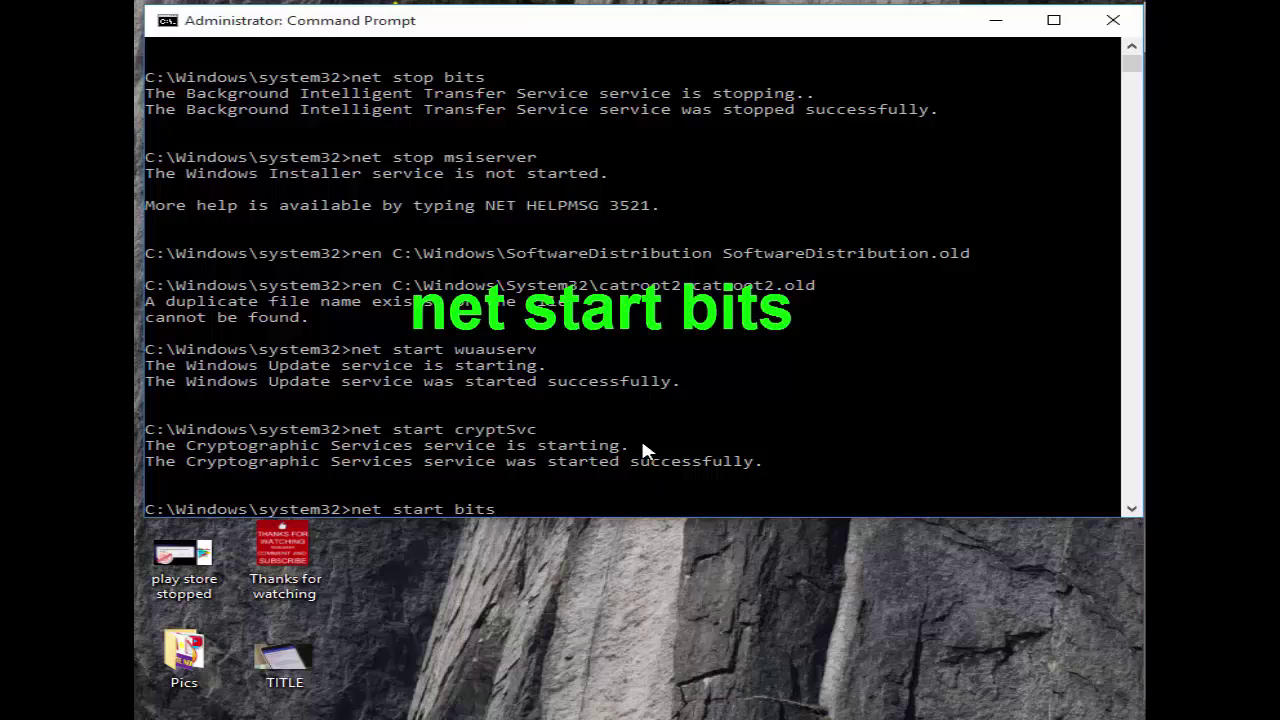
pyautogui.press('Return')
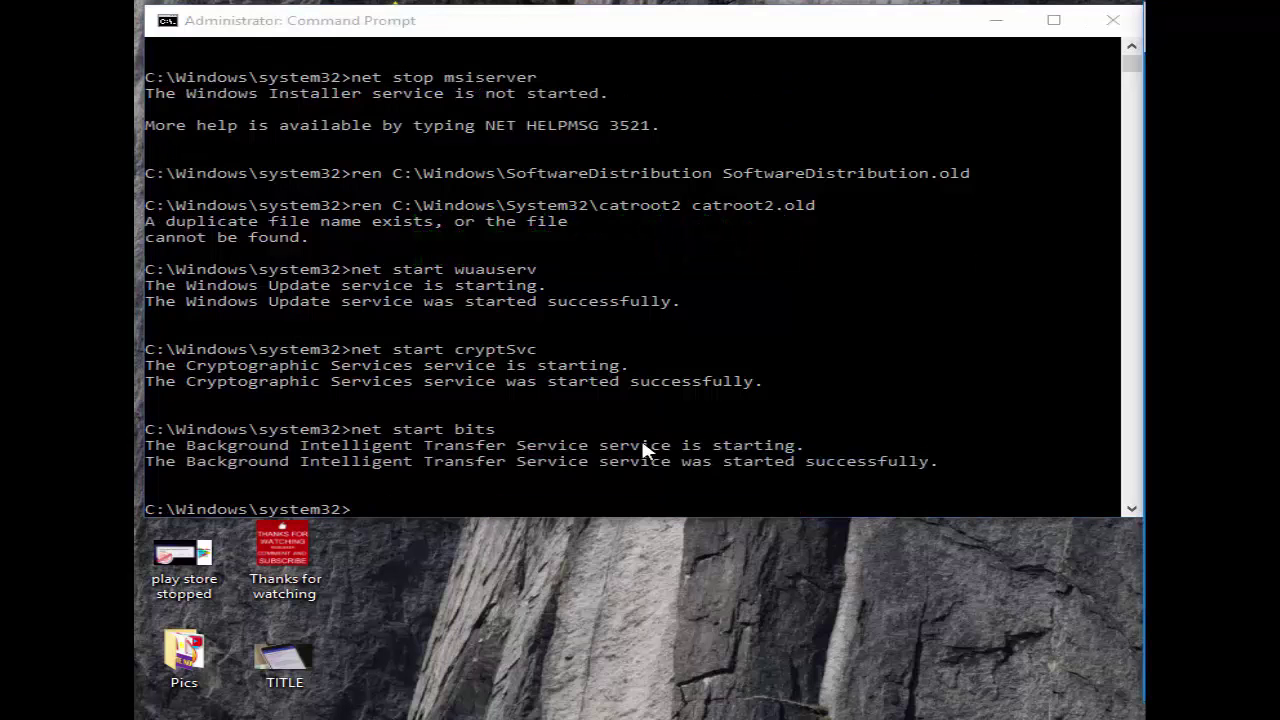
pyautogui.click(643, 450)
pyautogui.write('net start msiserver')
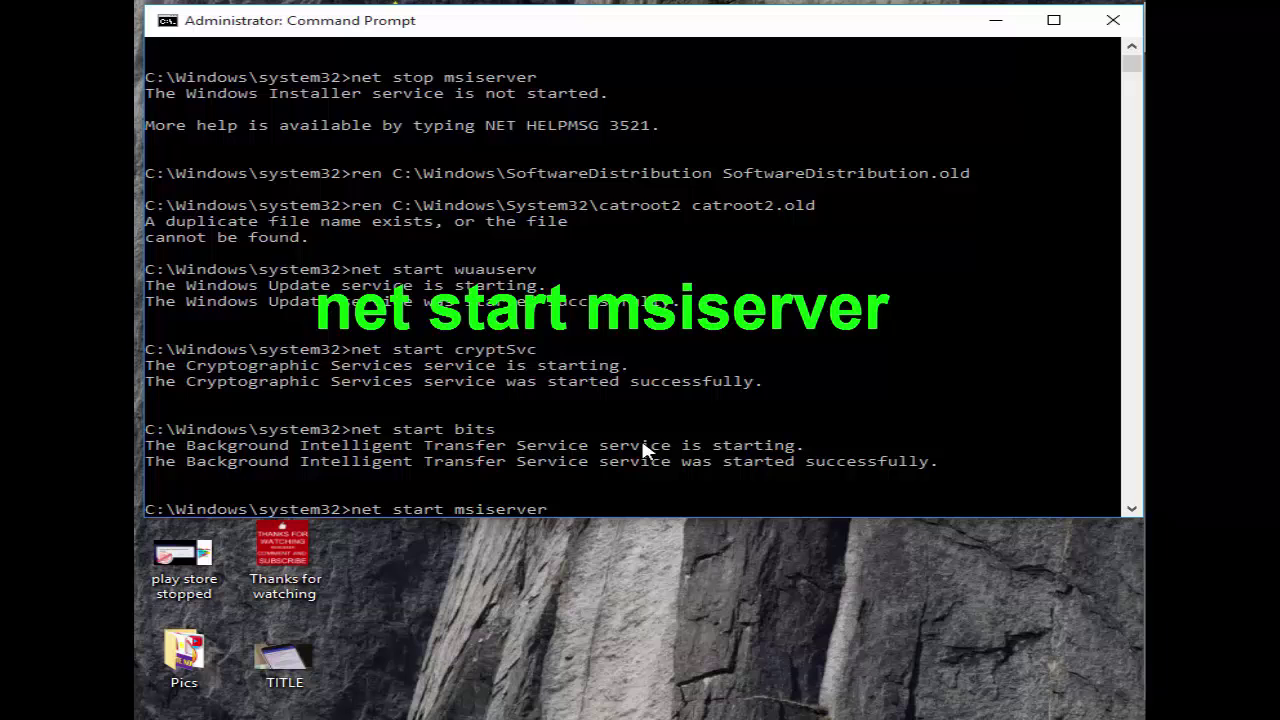
pyautogui.press('Return')
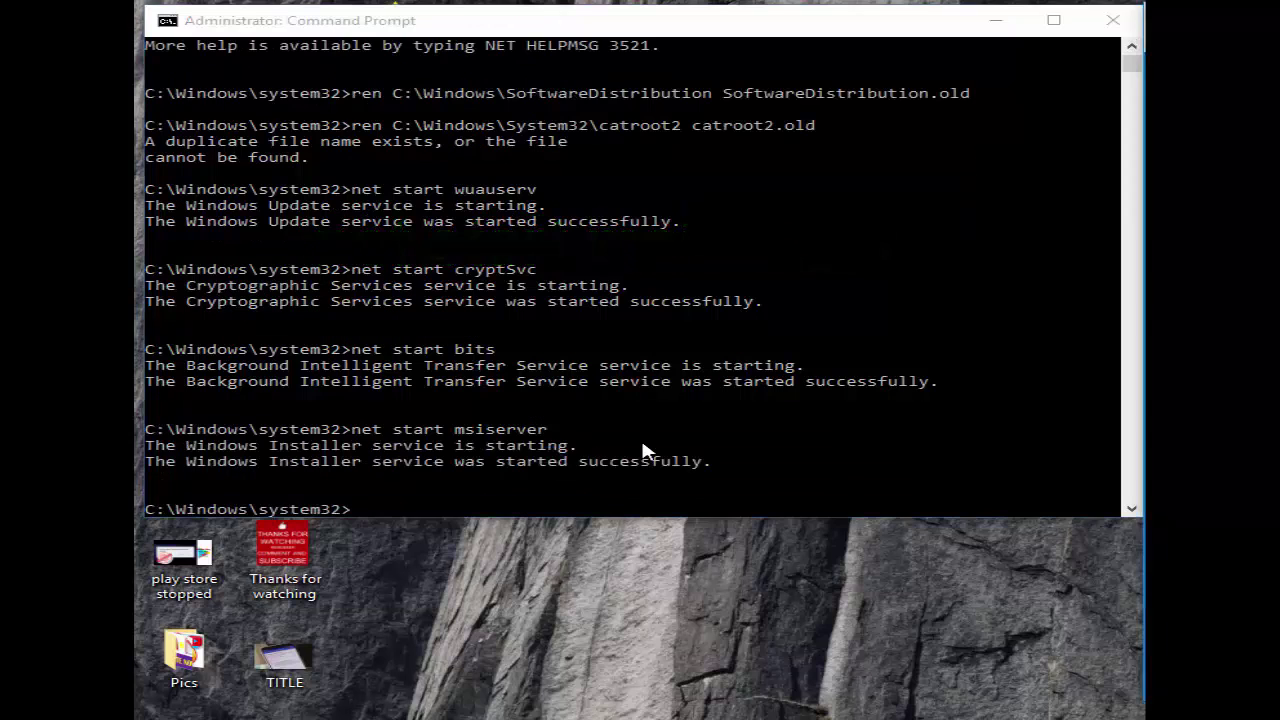
# - Close Command Prompt and restart the computer using the Restart option of the Shut Down Windows dialog
pyautogui.click(643, 451)
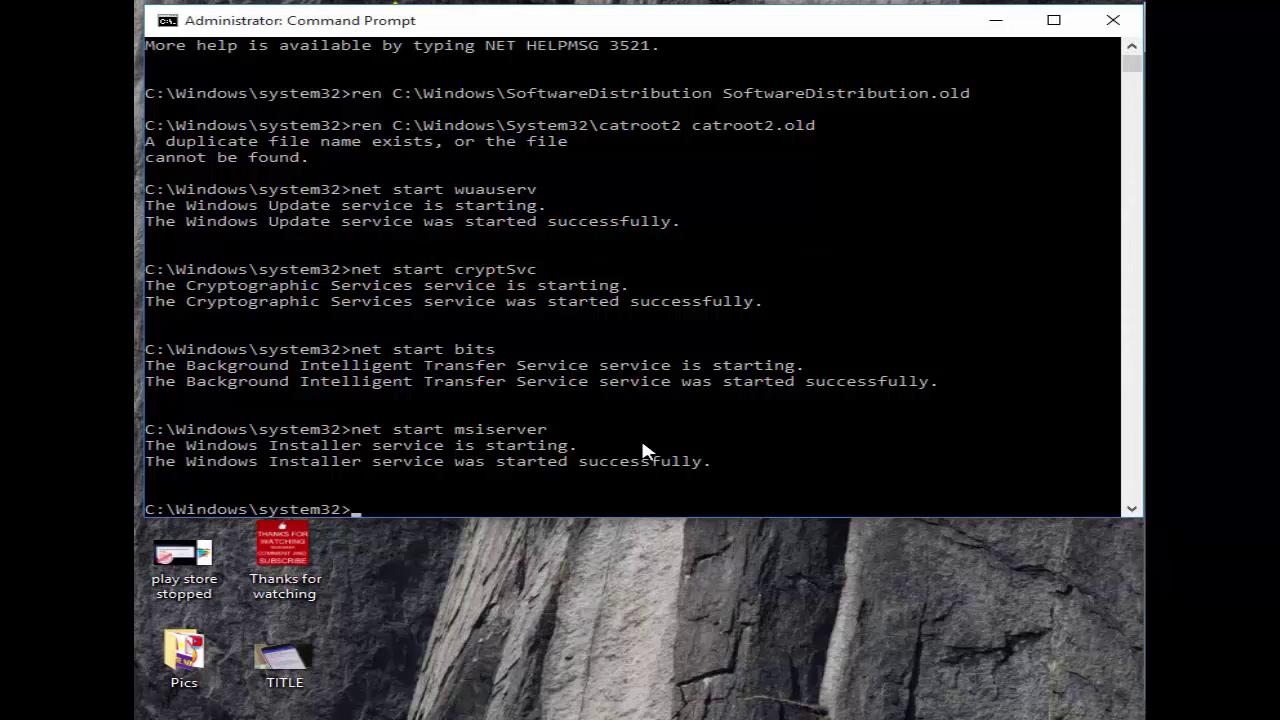
pyautogui.click(1112, 20)
pyautogui.hotkey('alt', 'F4')
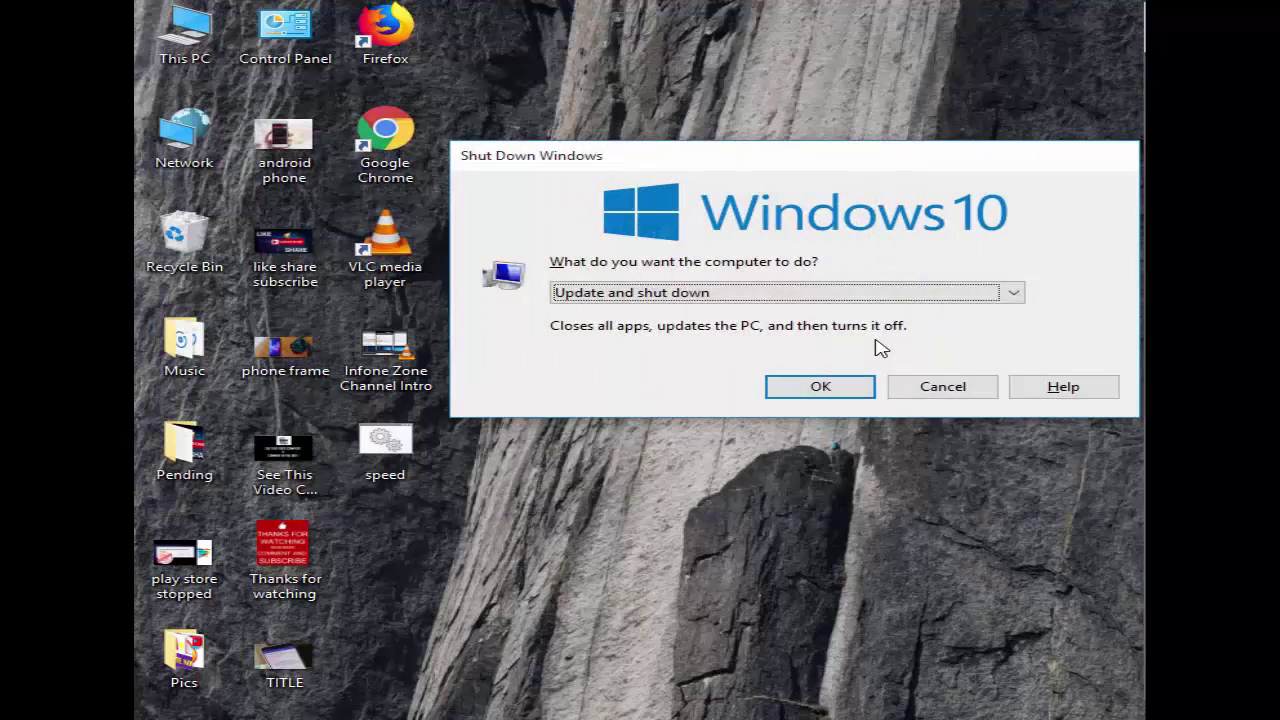
pyautogui.click(1014, 295)
pyautogui.click(745, 403)
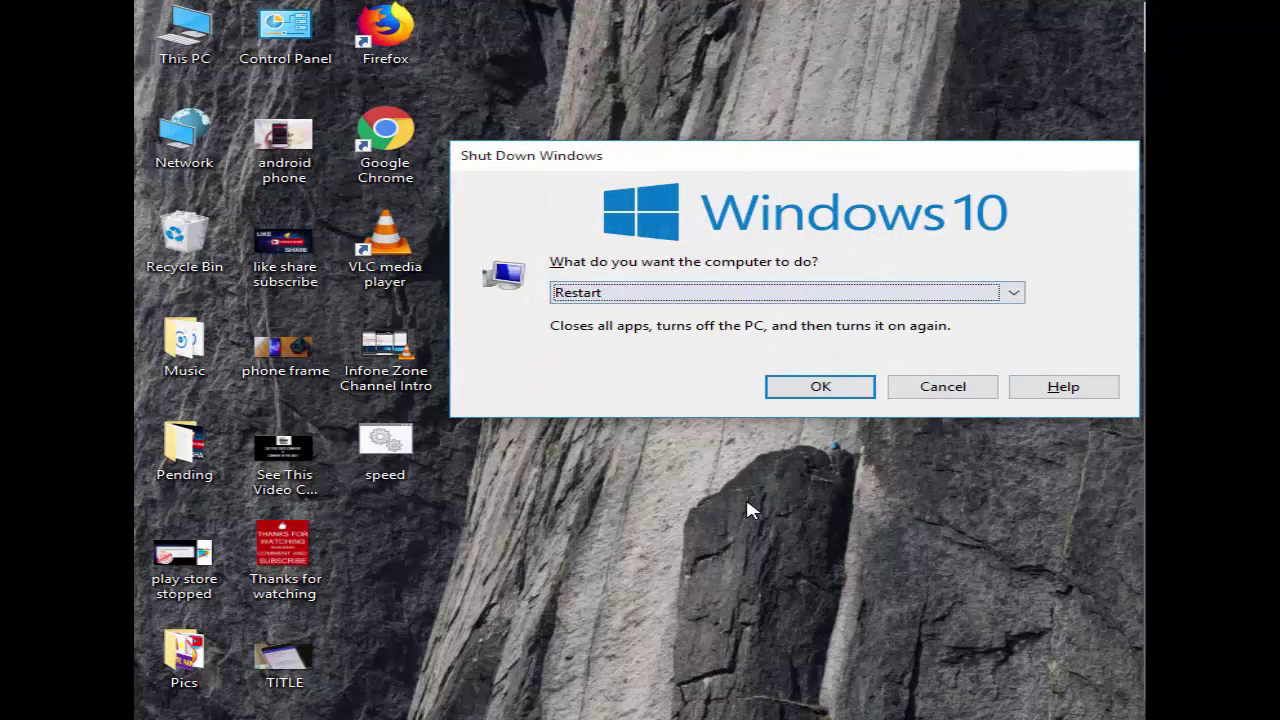
pyautogui.press('Return')
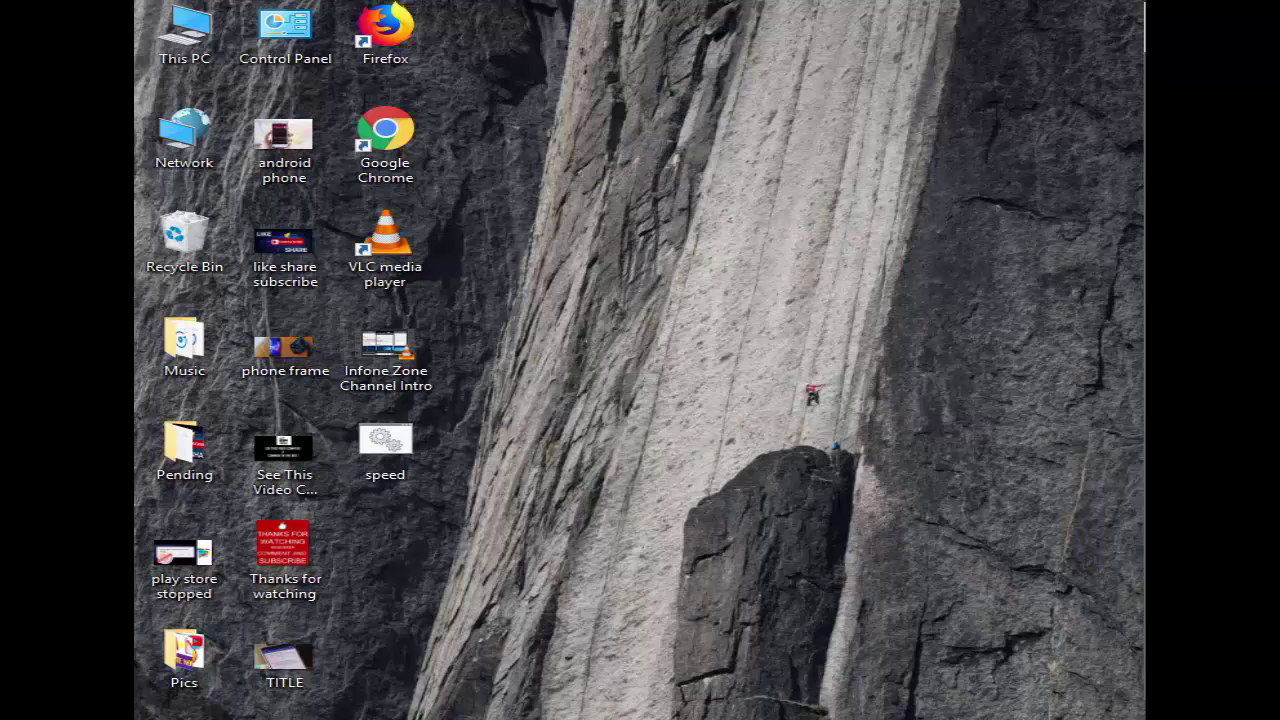
# - Search for "command prompt" and run Command Prompt as administrator
pyautogui.press('super')
pyautogui.write('com')
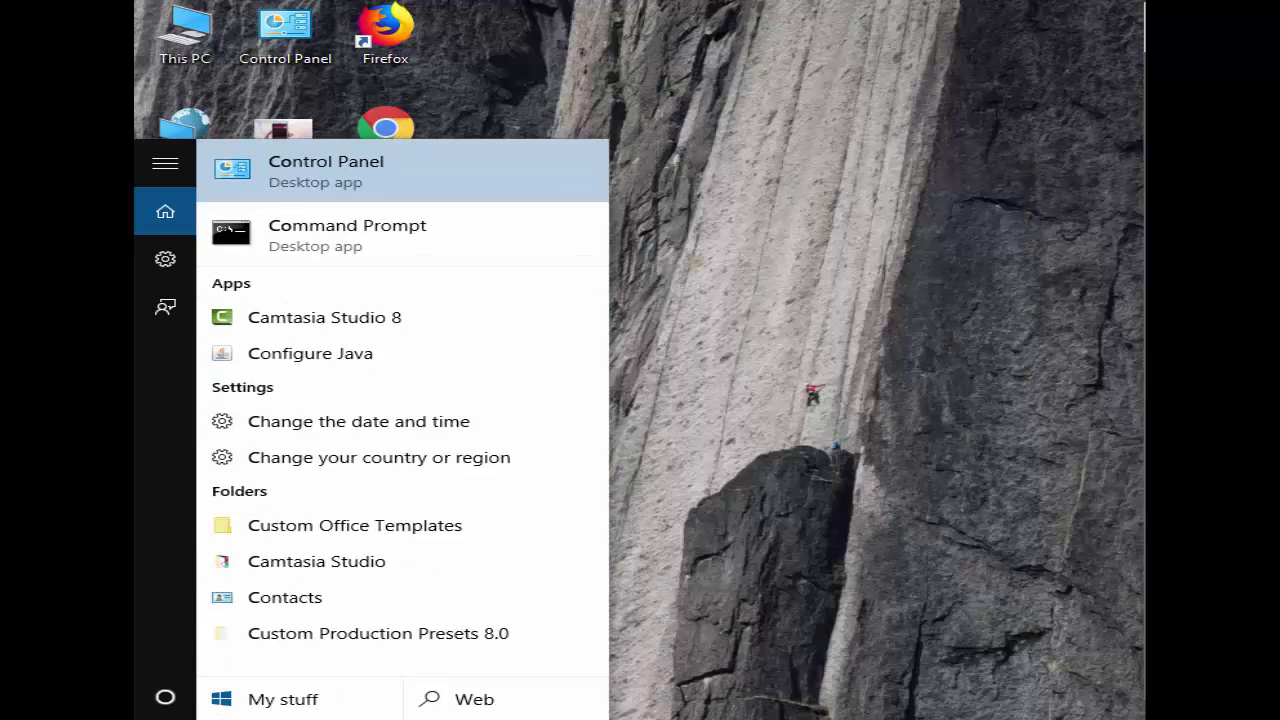
pyautogui.write('mand prompt')
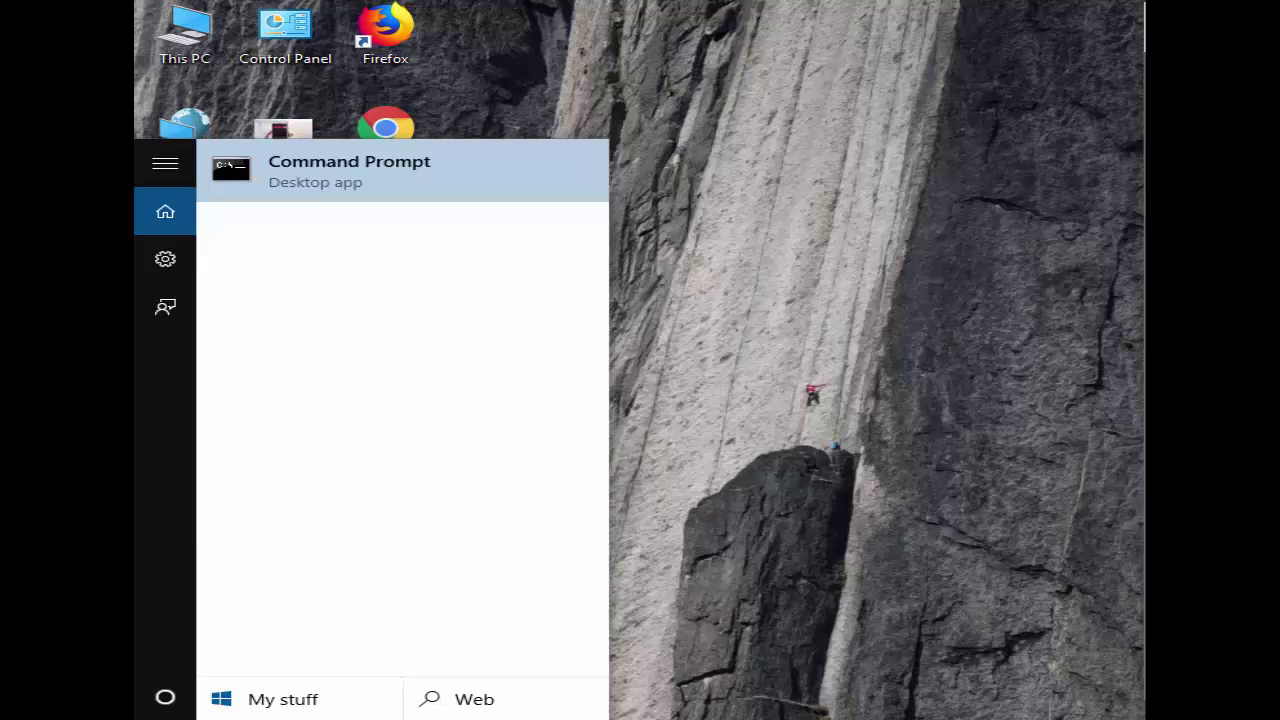
pyautogui.rightClick(311, 187)
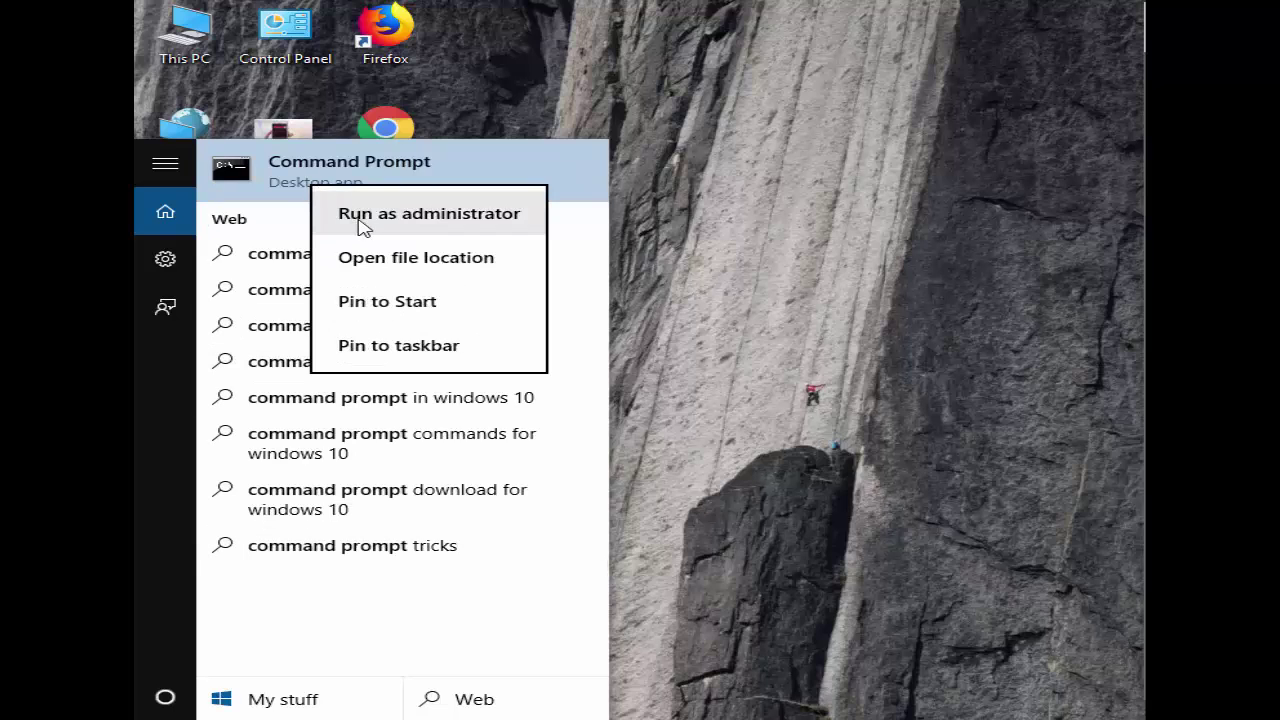
pyautogui.click(417, 225)
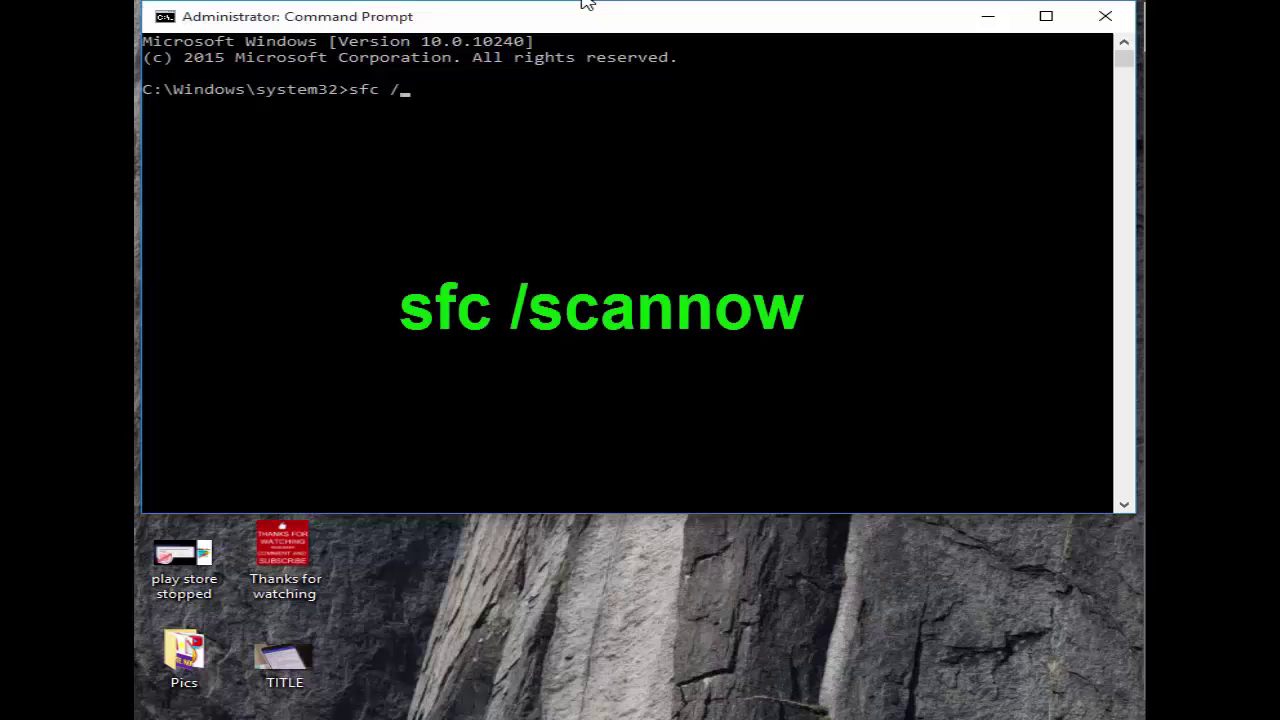
# - Start a system file scan with sfc /scannow and close the Command Prompt window
pyautogui.write('scannow')
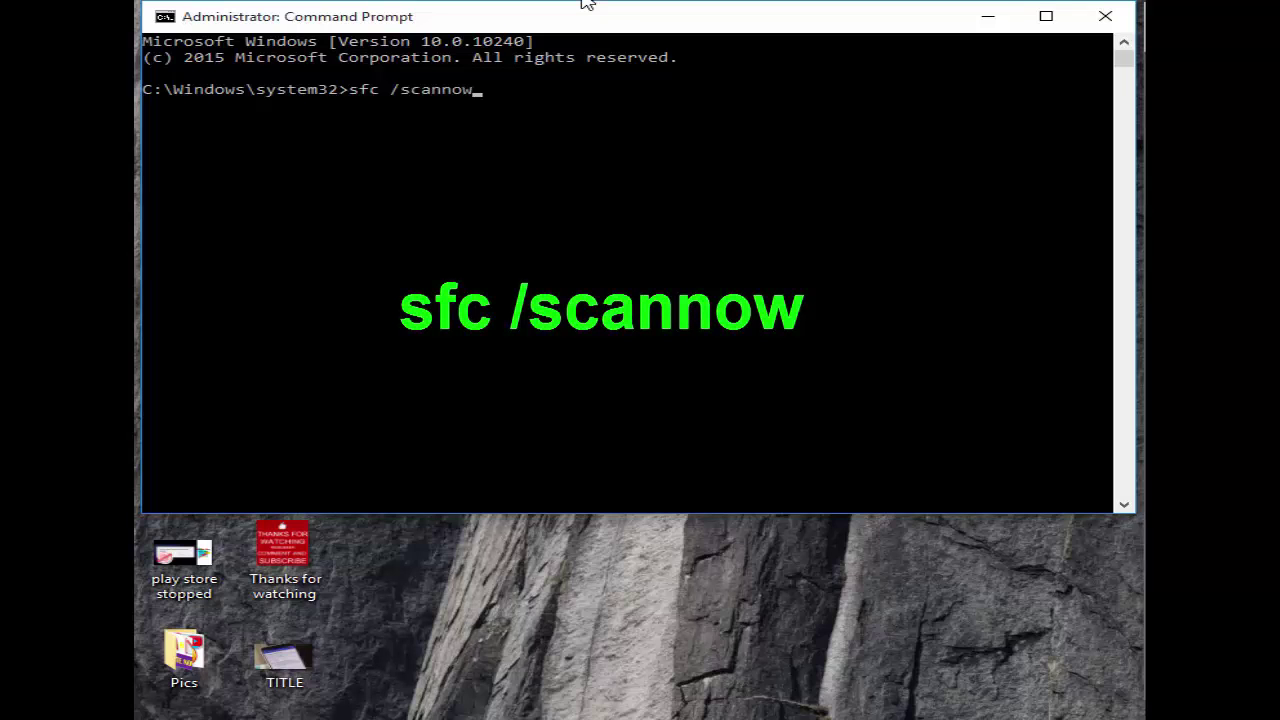
pyautogui.press('Return')
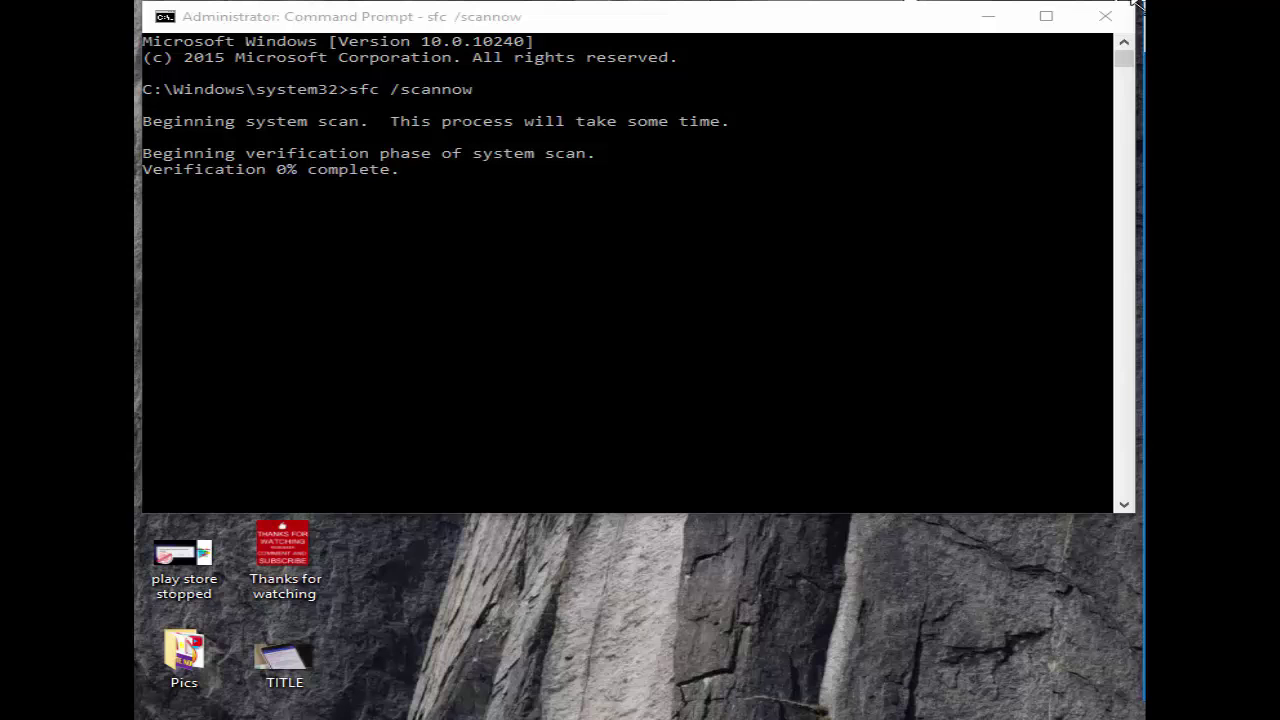
pyautogui.click(1105, 16)
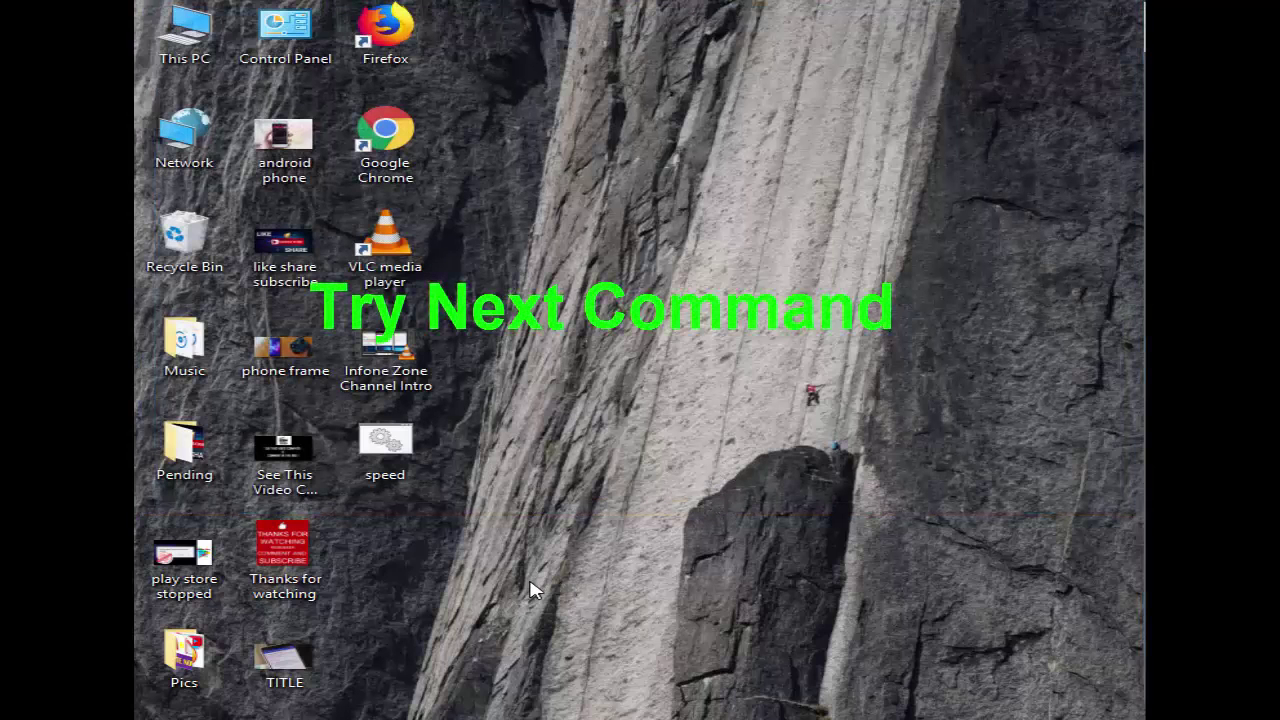
# - Reopen Command Prompt as administrator and run sfc /scannow /offbootdir=c:\ /offwindir=c:\windows
pyautogui.press('super')
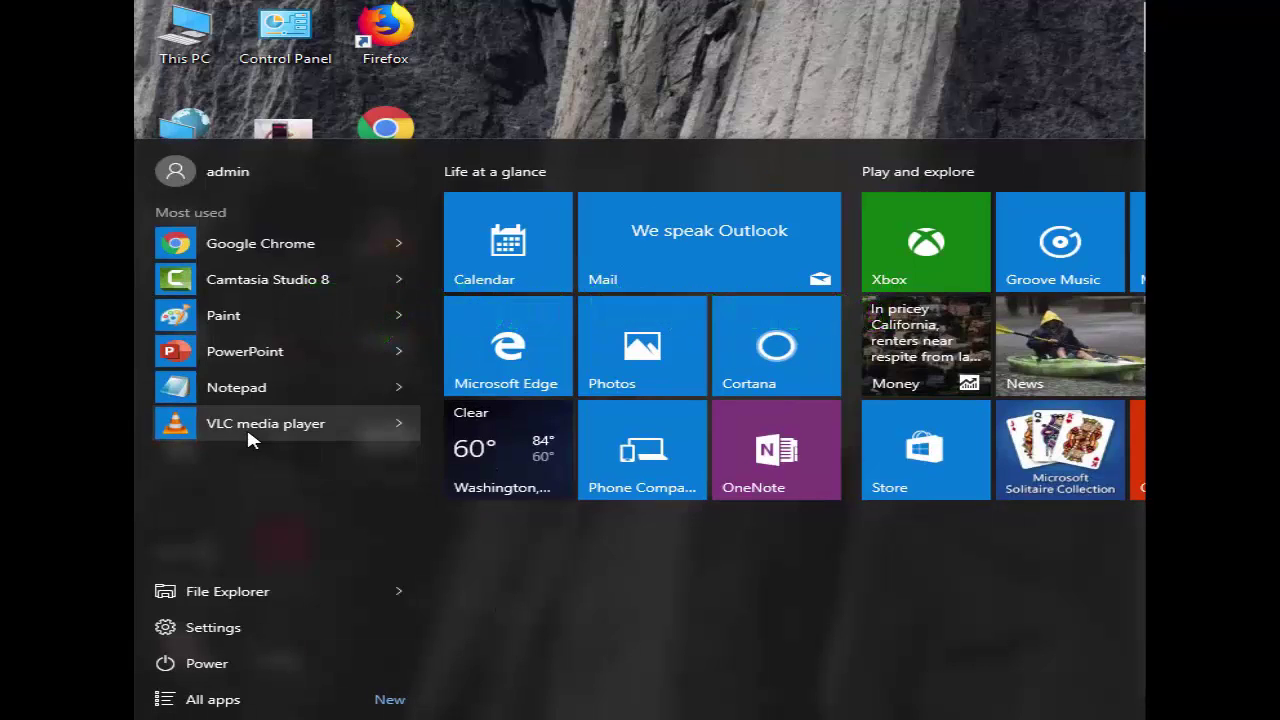
pyautogui.write('command')
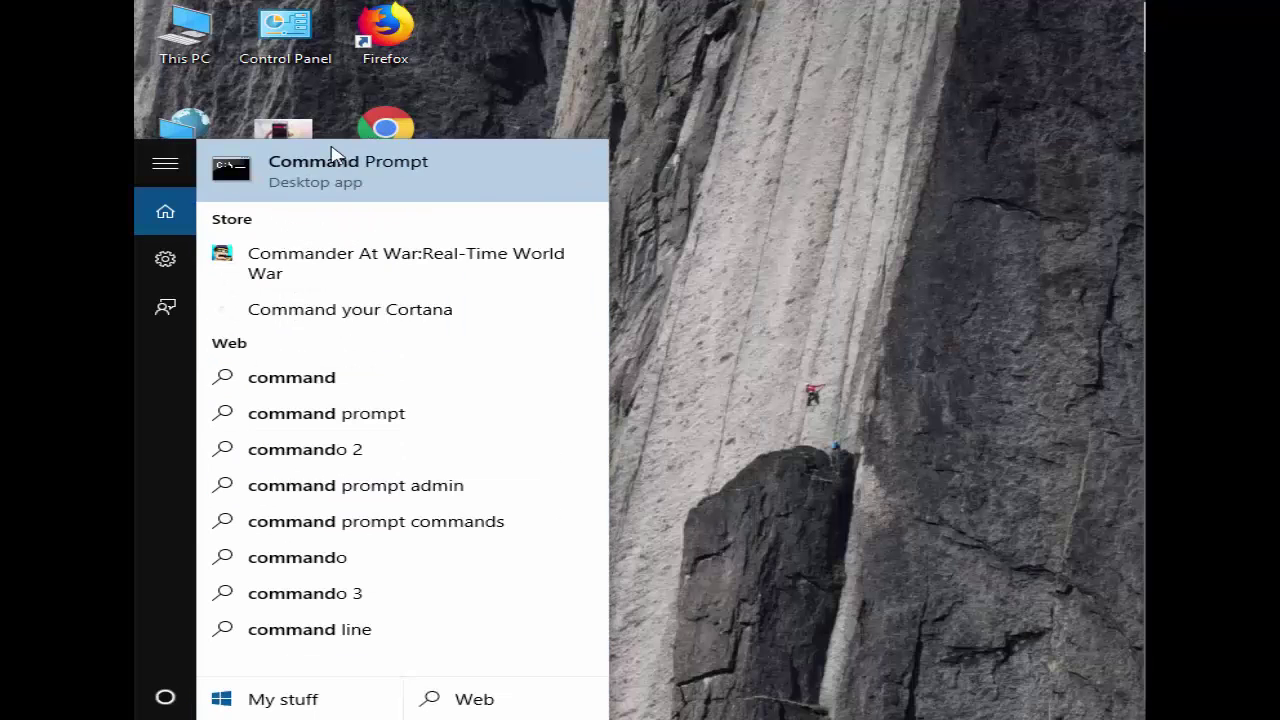
pyautogui.rightClick(330, 152)
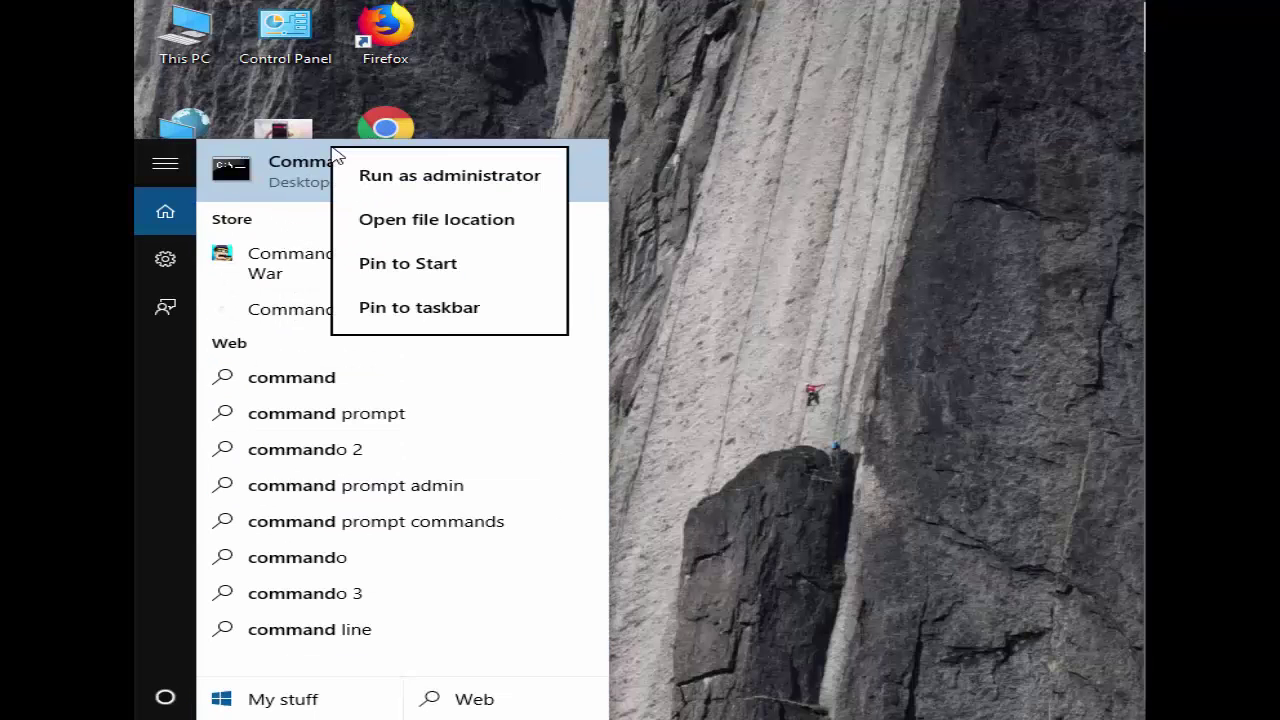
pyautogui.click(417, 194)
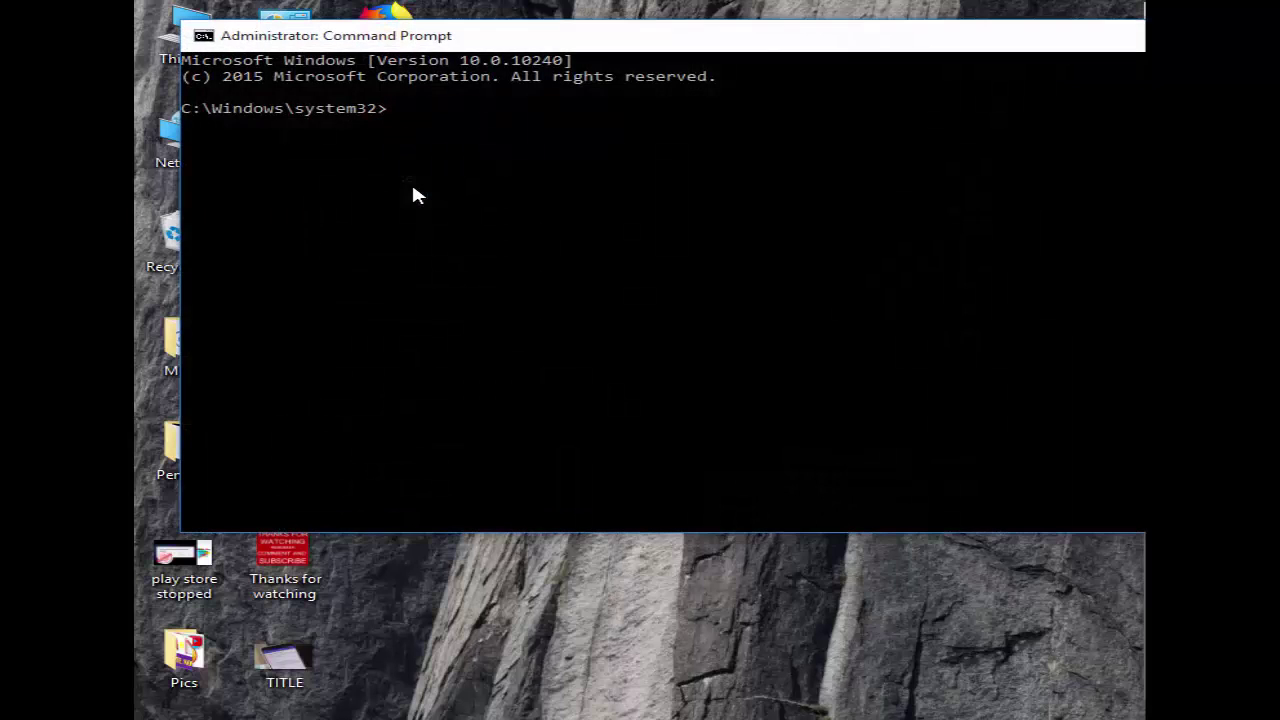
pyautogui.write('sfc /scannow /offbootdir=c:\\ /offwindir=c:\\windows')
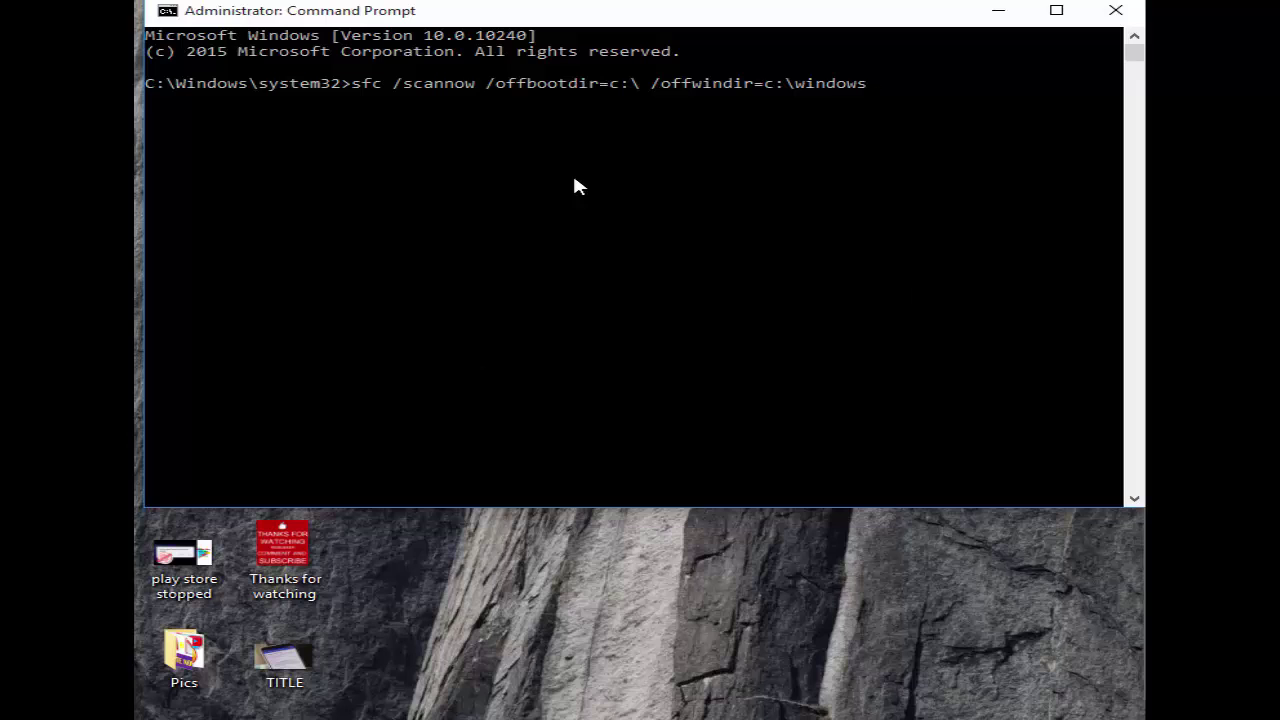
pyautogui.press('Return')
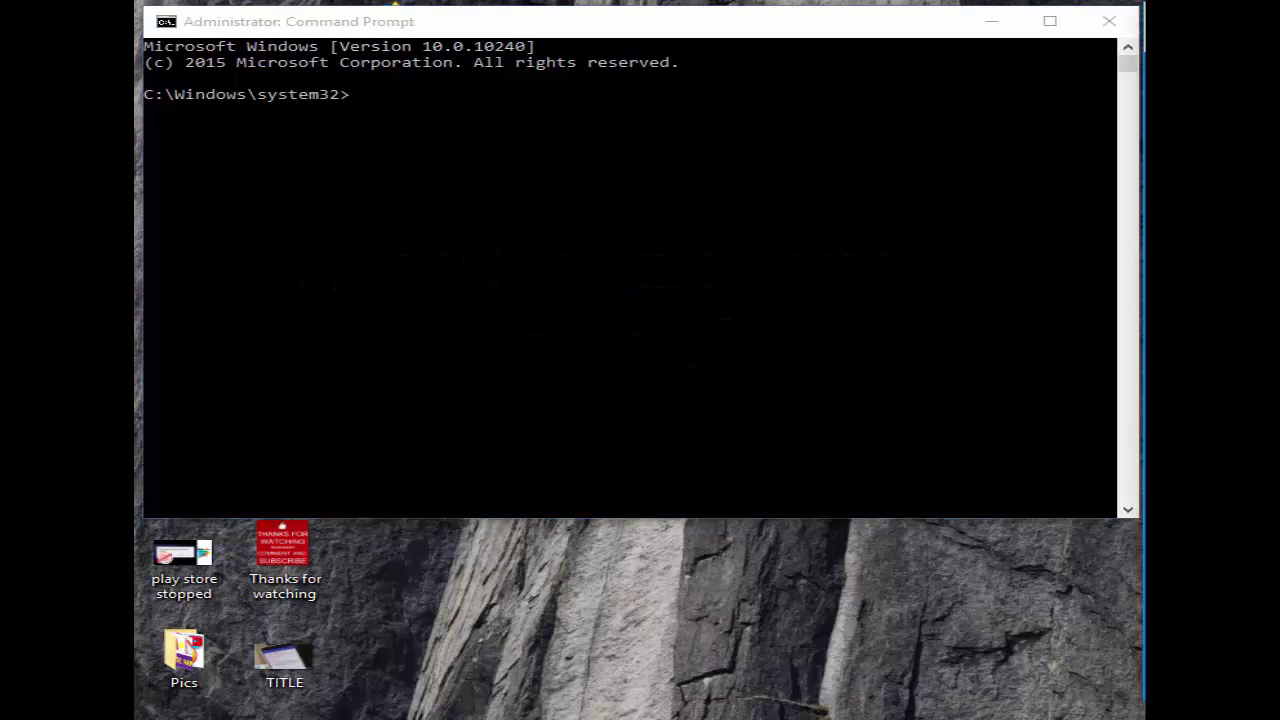
# - Run Dism /Online /Cleanup-Image /CheckHealth and Dism /Online /Cleanup-Image /RestoreHealth, and close the Command Prompt window
pyautogui.write('Dism /Online /Cleanup-Image /CheckHealth')
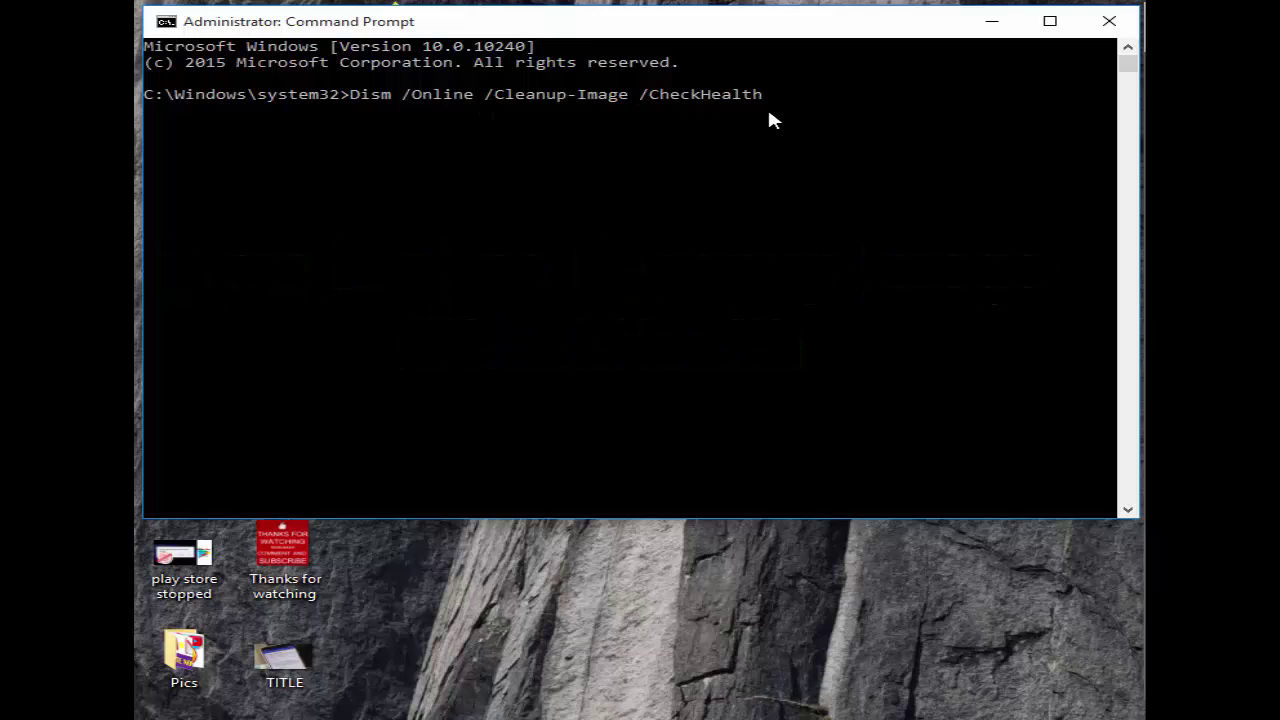
pyautogui.press('Return')
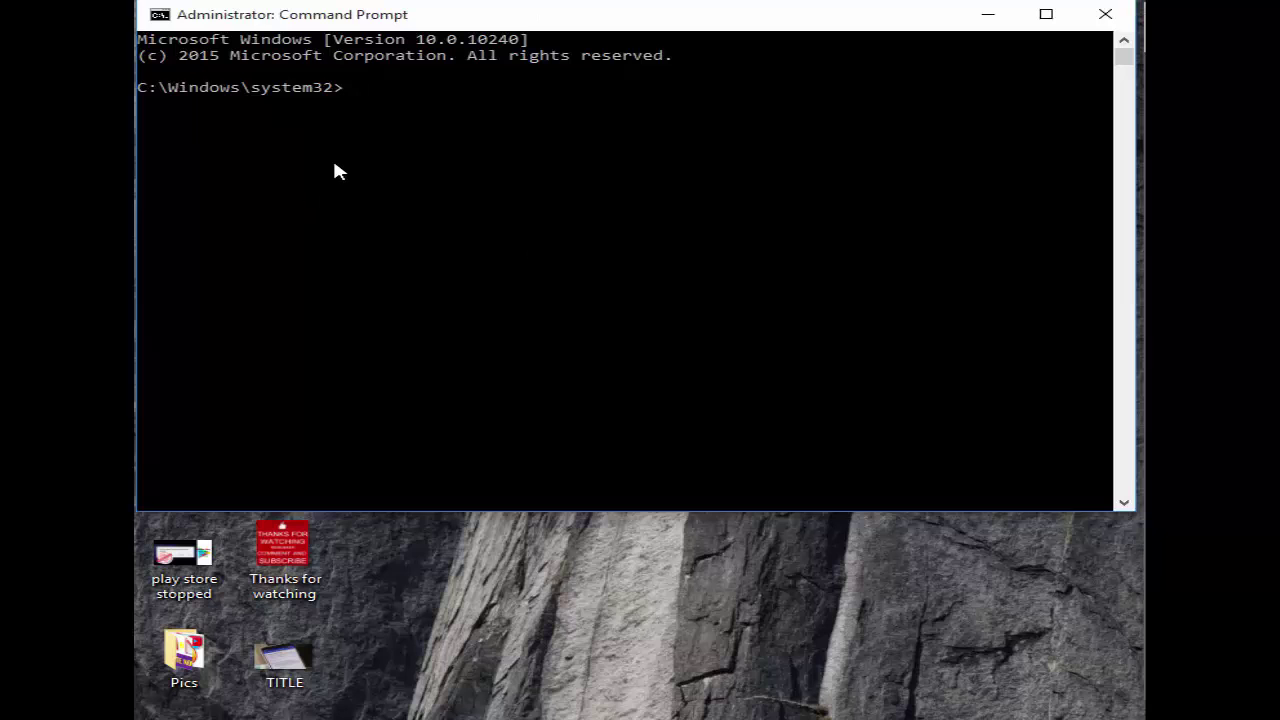
pyautogui.write('Dism /Online /Cleanup-Image /RestoreHealth')
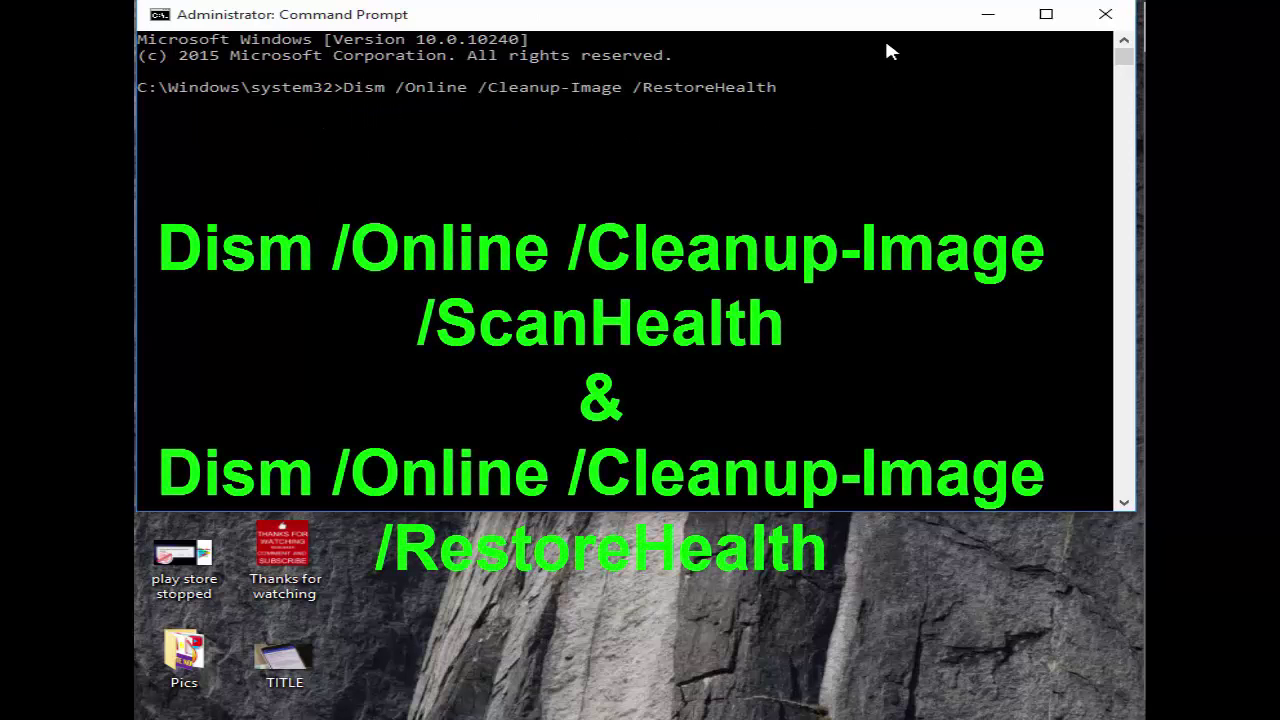
pyautogui.press('Return')
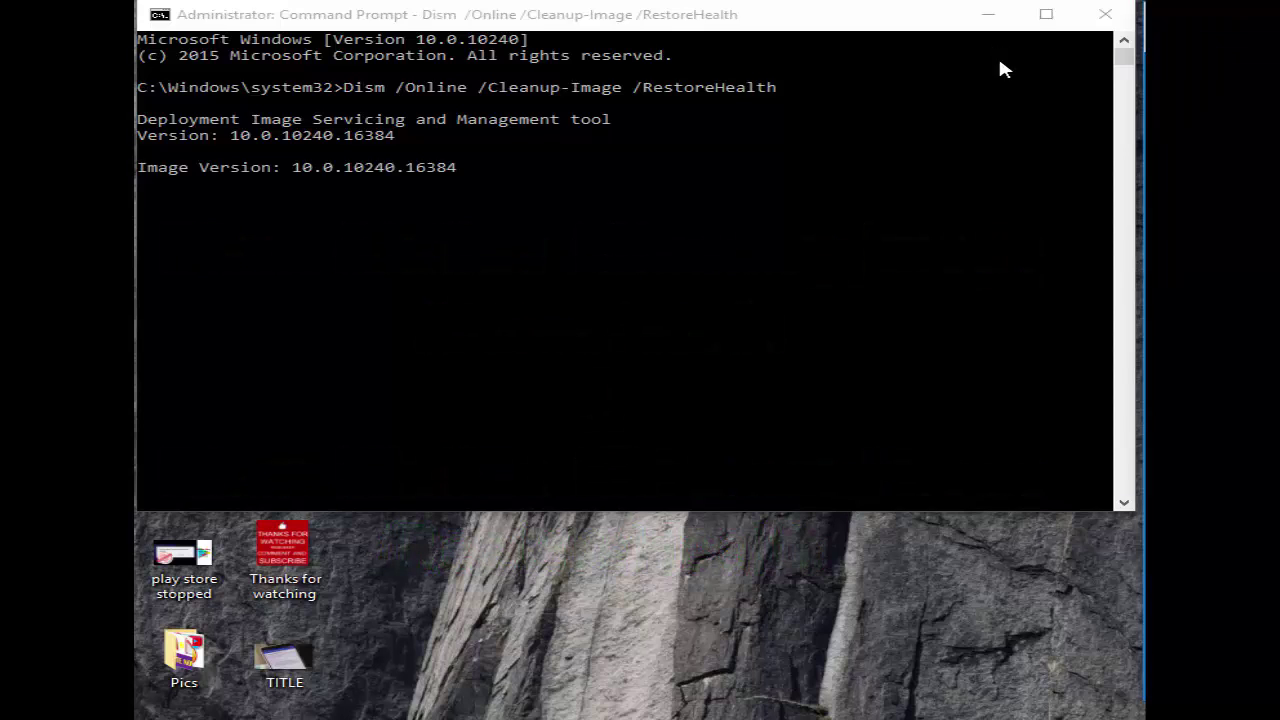
pyautogui.click(1106, 16)
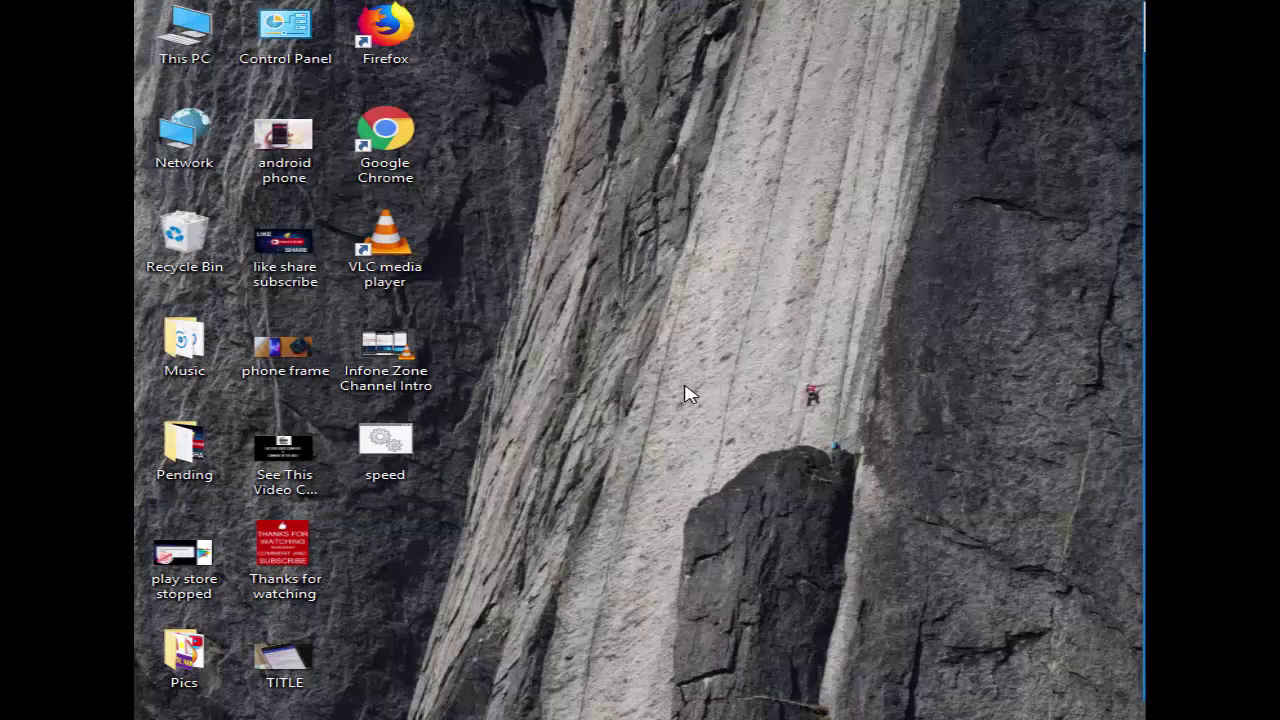
# - Search for "command" and run Command Prompt as administrator
pyautogui.press('super')
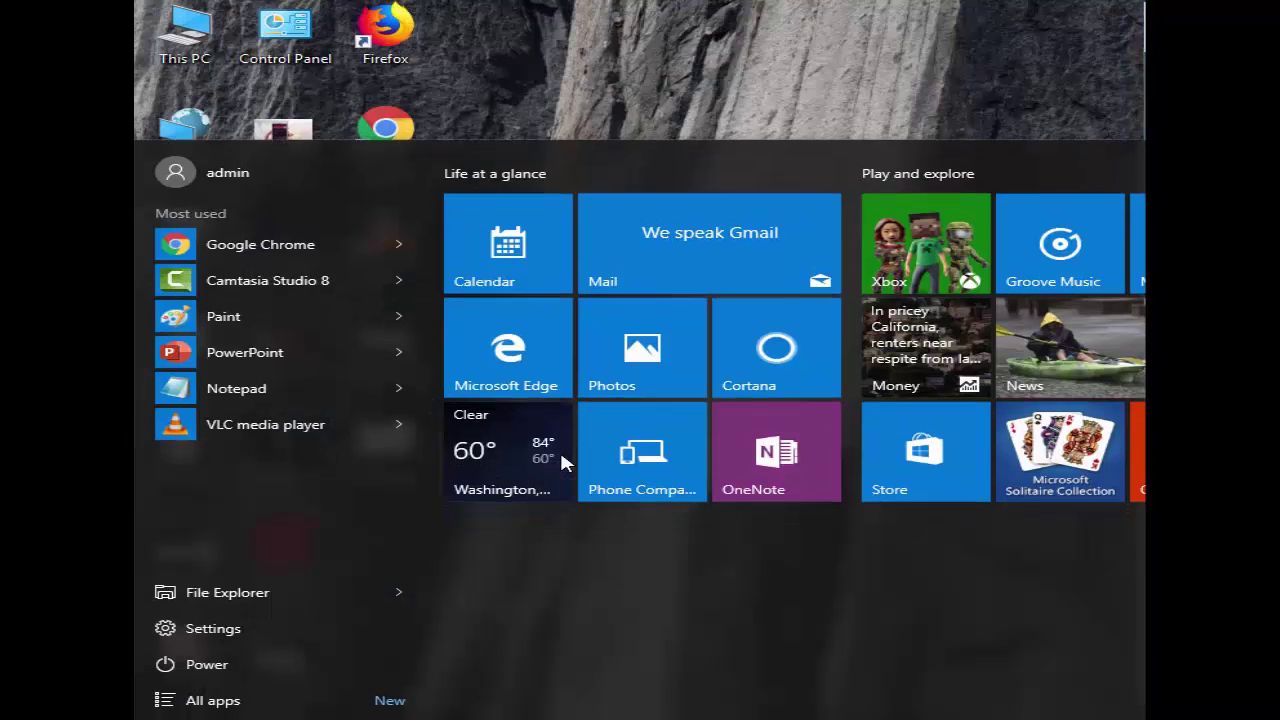
pyautogui.press('super')
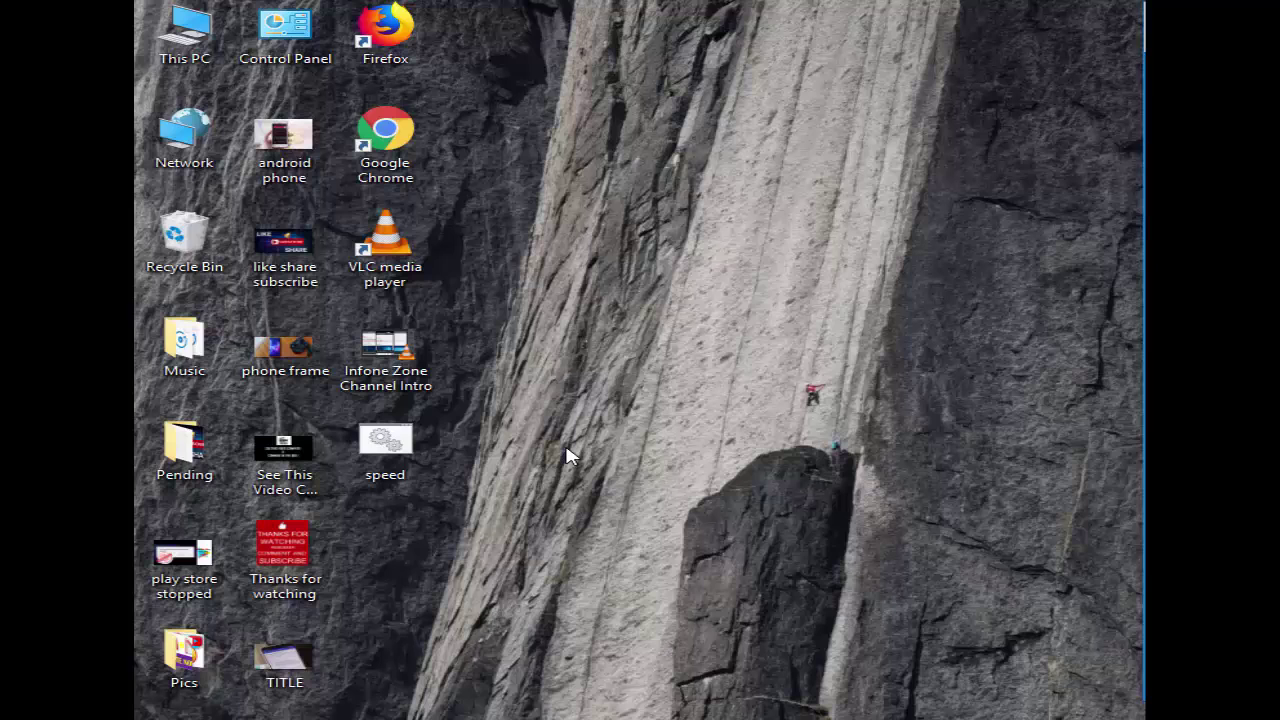
pyautogui.press('super')
pyautogui.write('co')
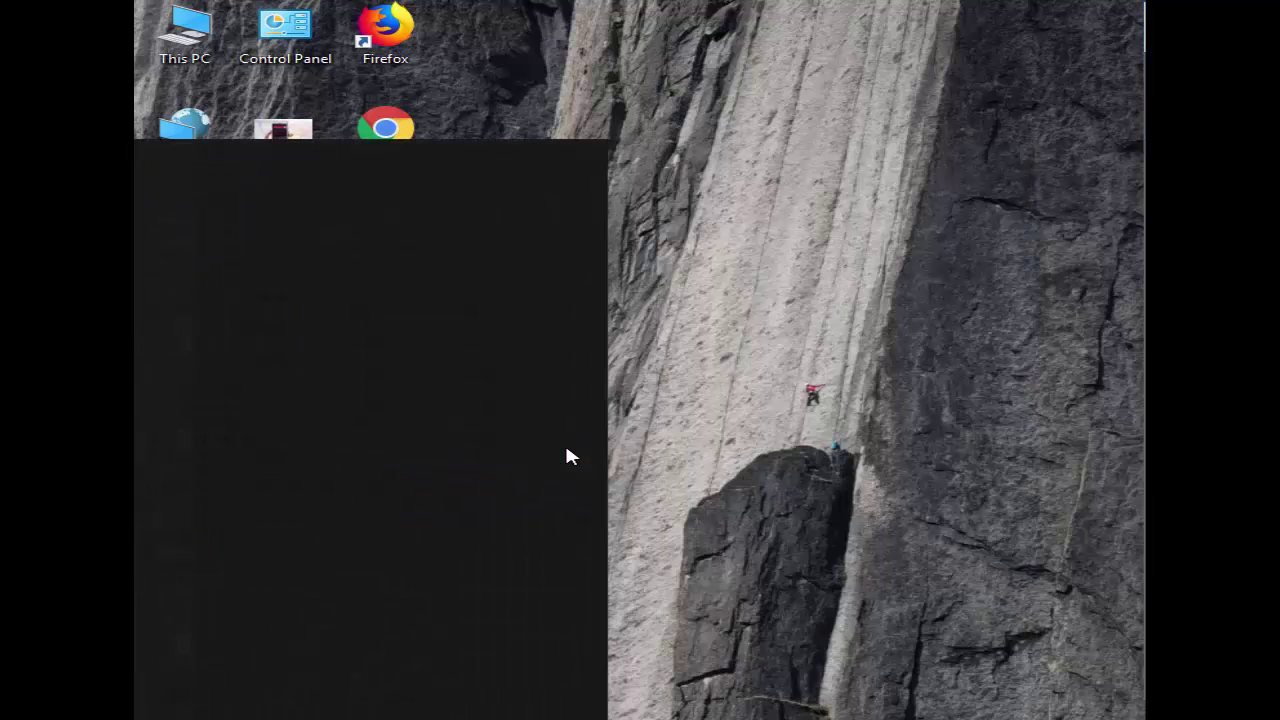
pyautogui.write('mmand')
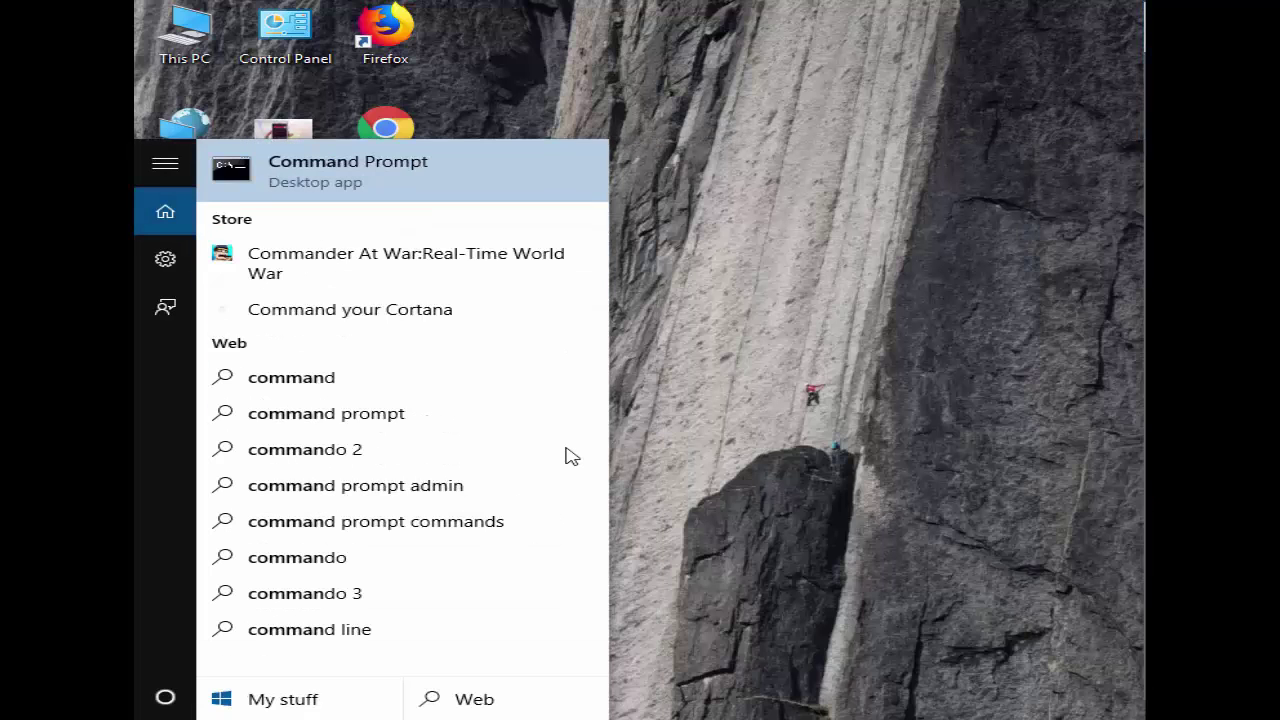
pyautogui.rightClick(464, 189)
pyautogui.click(511, 212)
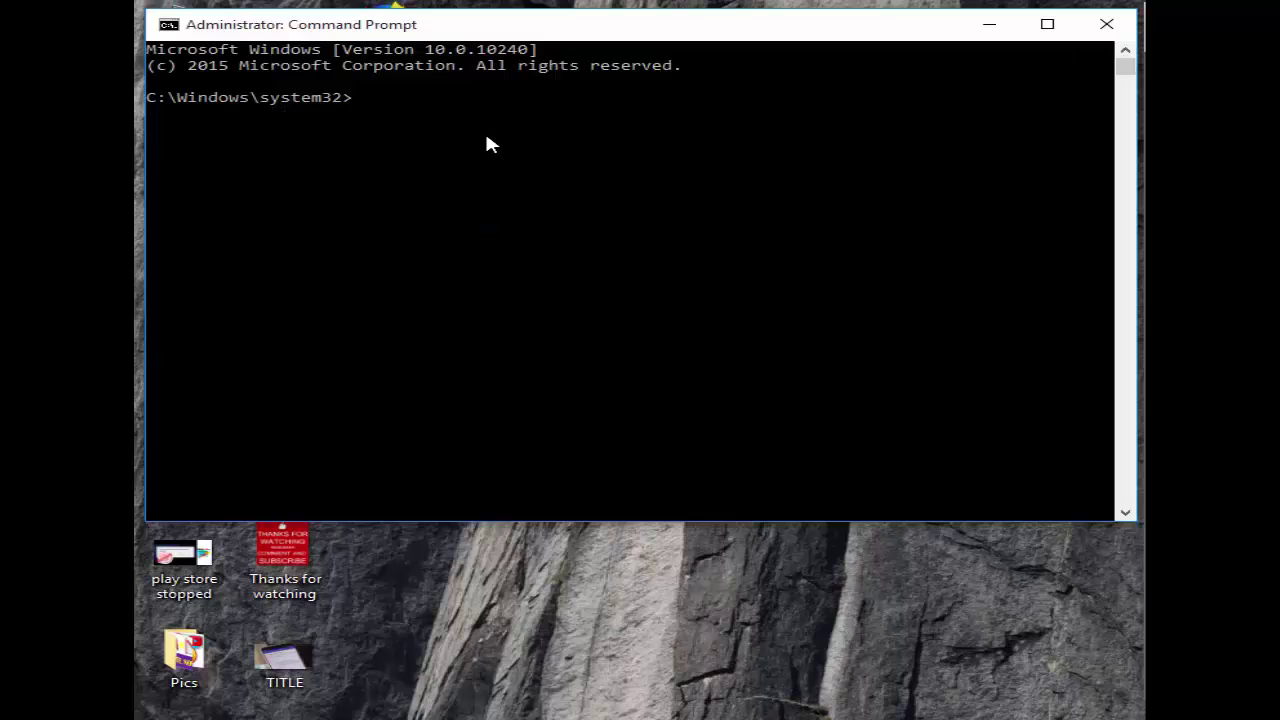
# - Run Dism /Image:C:\offline /Cleanup-Image /RestoreHealth /Source:c:\test\mount\windows Dism /Online /Cleanup-Image /RestoreHealth /Source:c:\test\mount\windows /LimitAccess and close Command Prompt
pyautogui.write('Dism /Image:C:\\offline /Cleanup-Image /RestoreHealth /Source:c:\\test\\mount\\windows Dism /Online /Cleanup-Image /RestoreHealth /Source:c:\\test\\mount\\windows /LimitAccess')
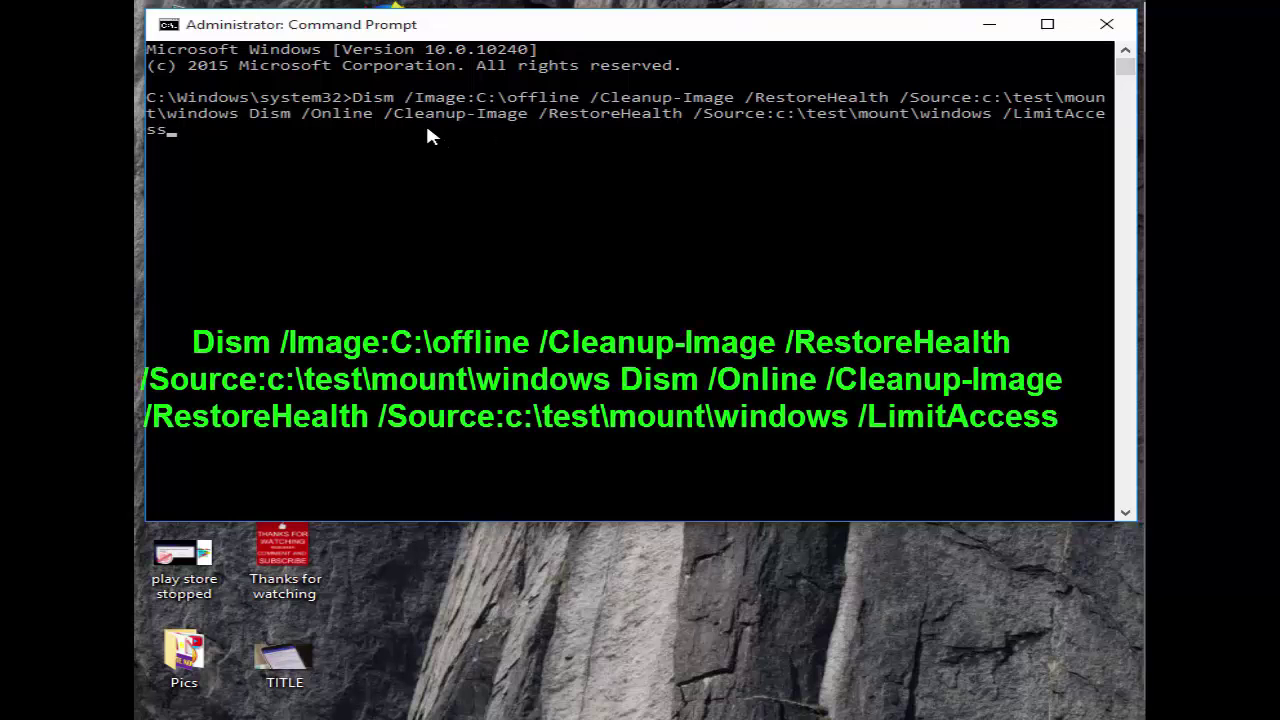
pyautogui.moveTo(354, 97); pyautogui.dragTo(177, 143)
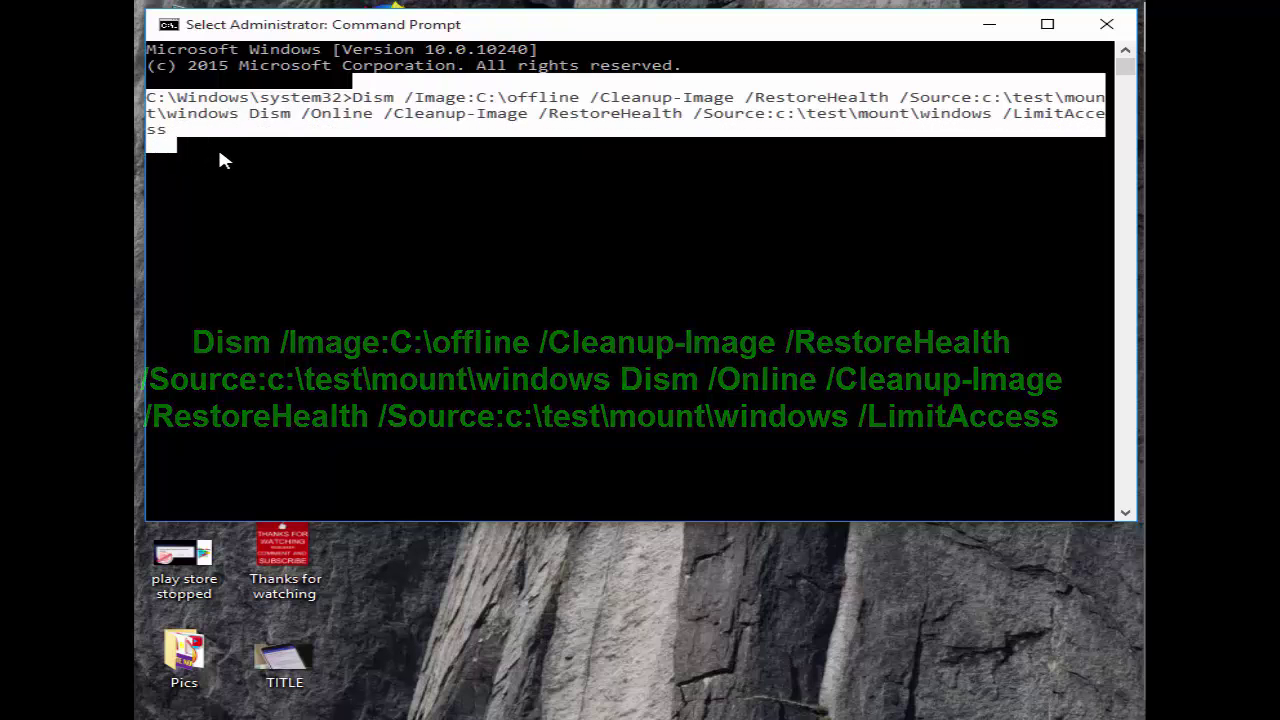
pyautogui.click(202, 146)
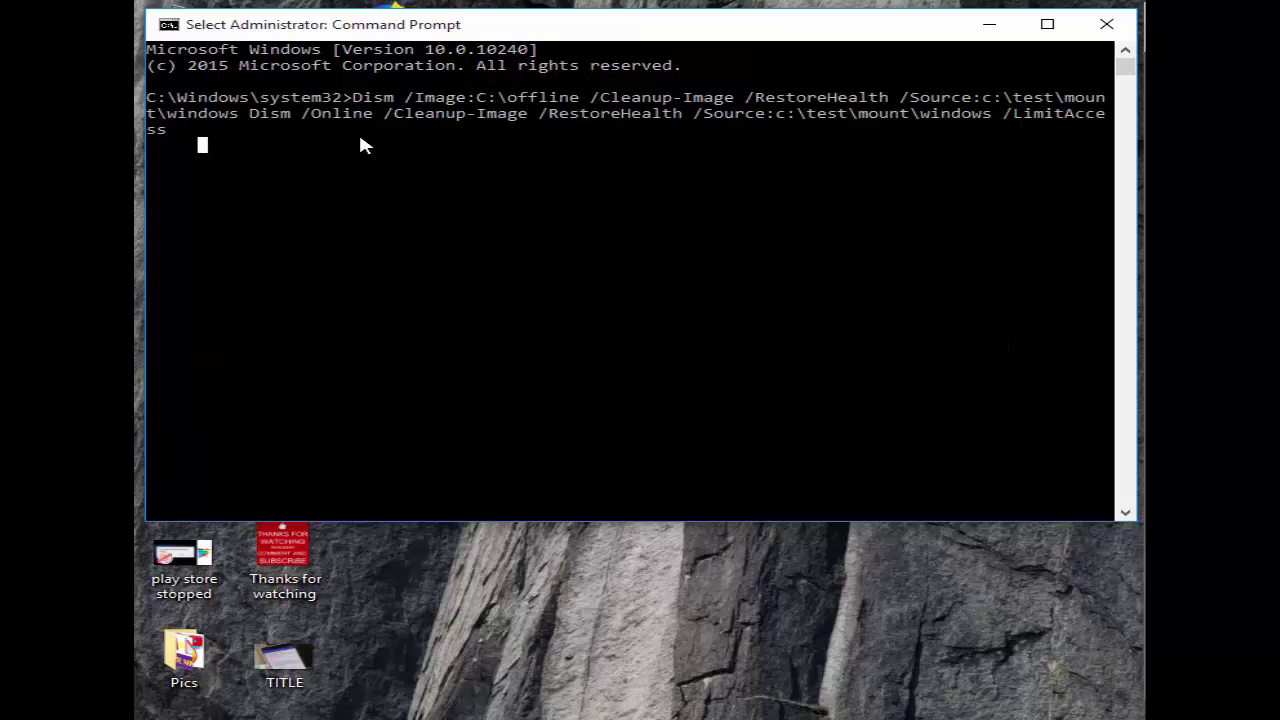
pyautogui.press('Escape')
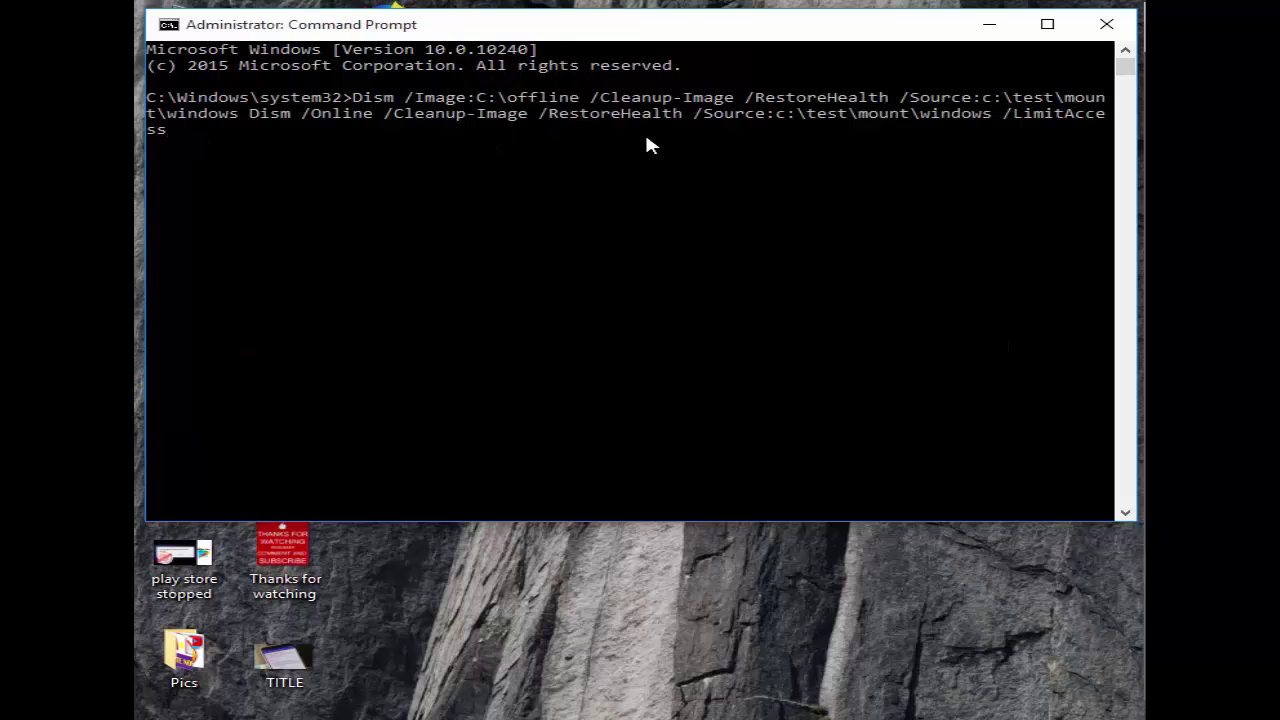
pyautogui.press('Return')
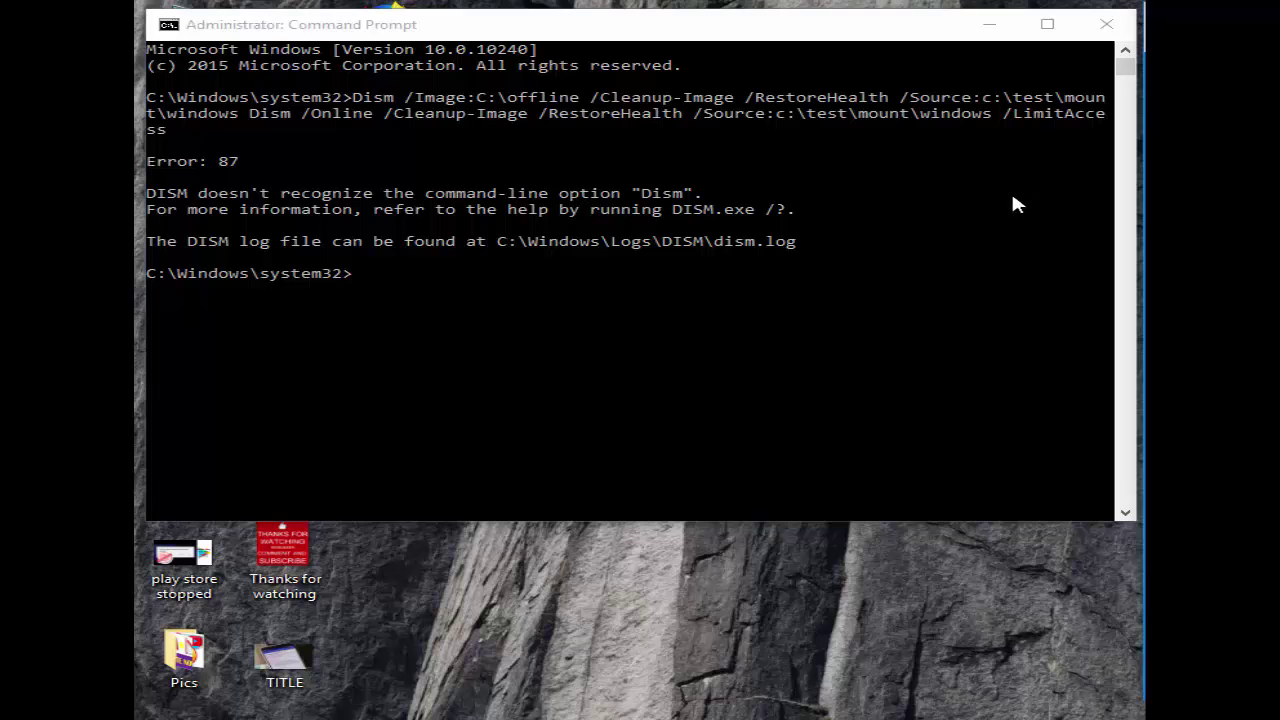
pyautogui.click(1106, 24)
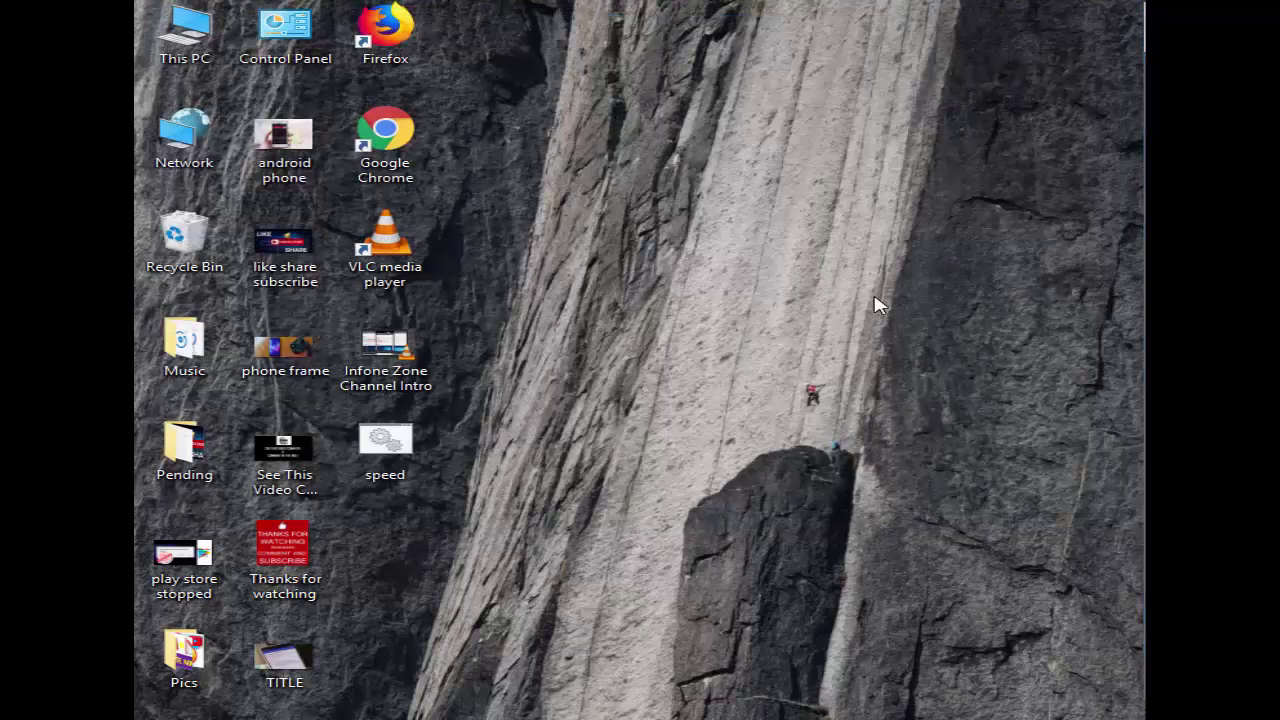
# - Restart the computer using the Restart option of the Shut Down Windows dialog
pyautogui.hotkey('alt', 'F4')
pyautogui.click(1013, 292)
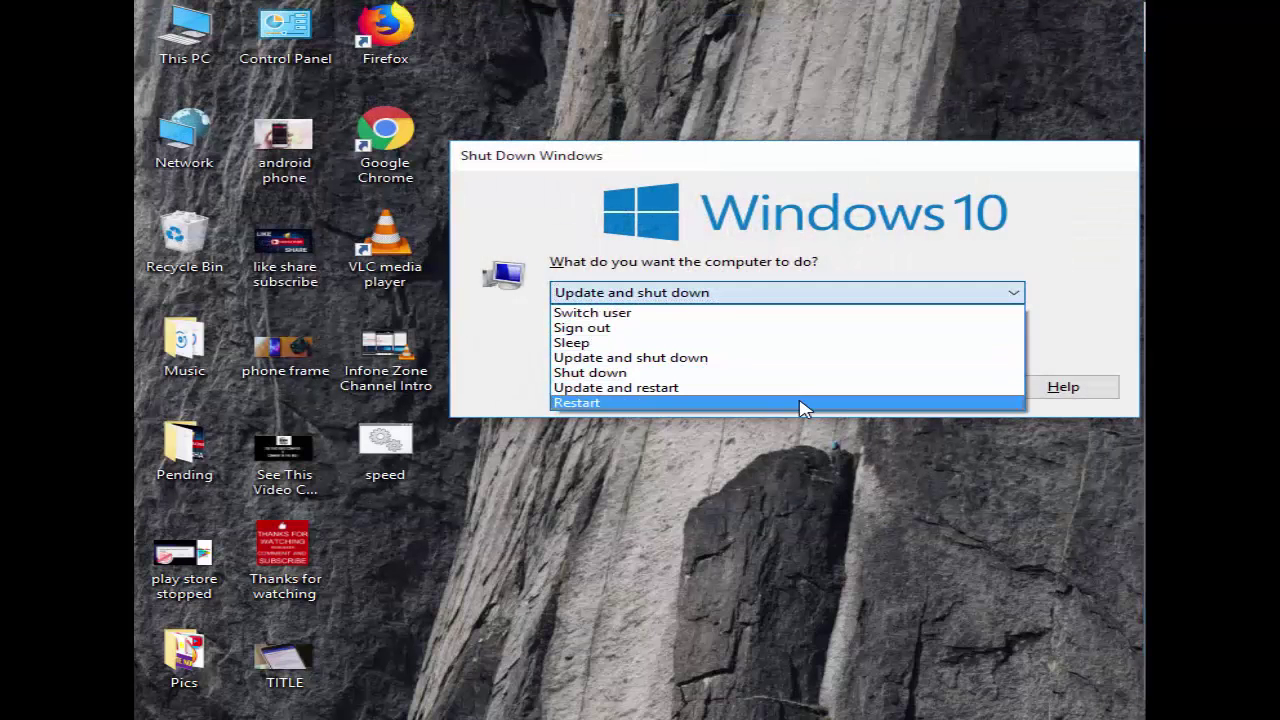
pyautogui.click(805, 402)
pyautogui.press('Return')
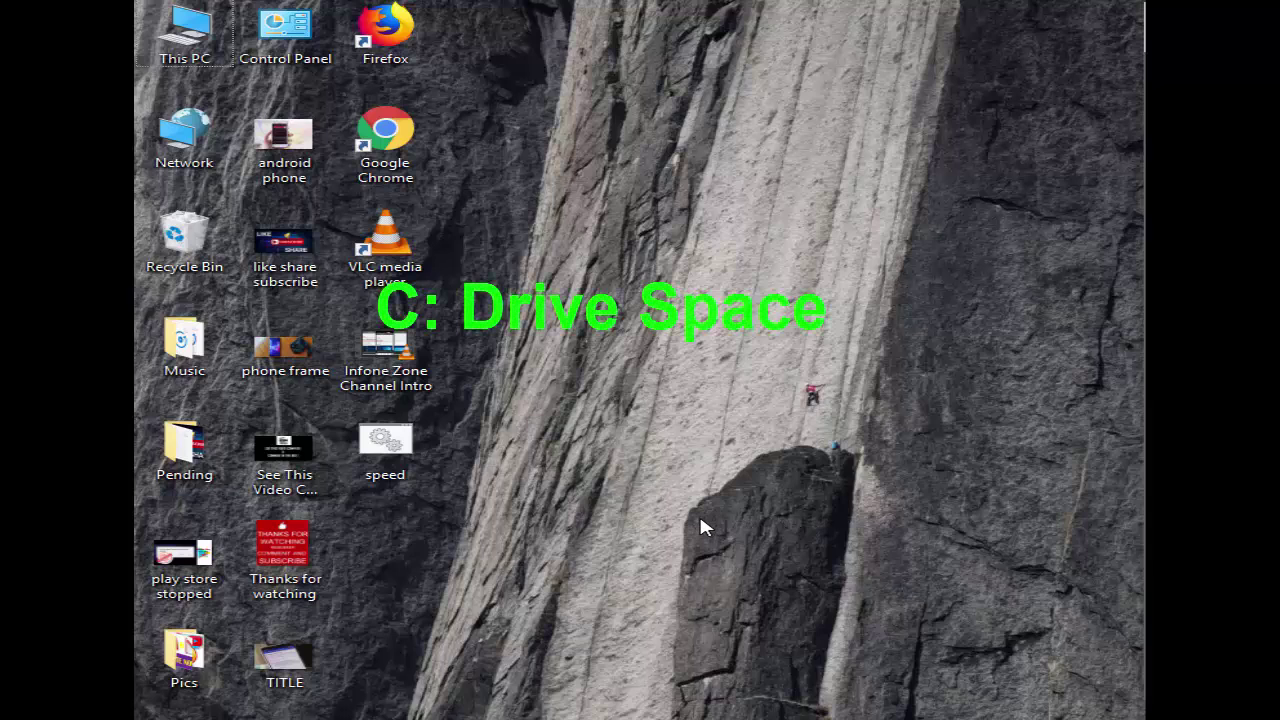
# - Open This PC in File Explorer and enlarge the window to show all drives with their free space
pyautogui.press('super')
pyautogui.press('super')
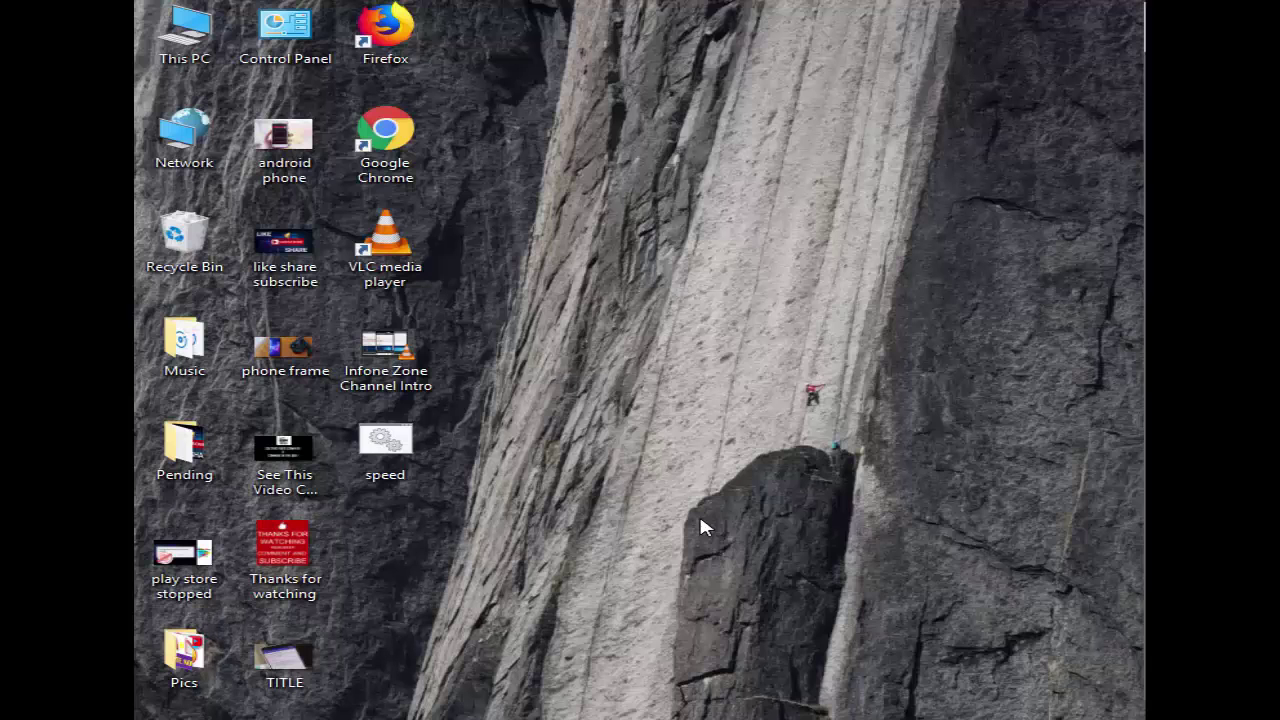
pyautogui.press('super+e')
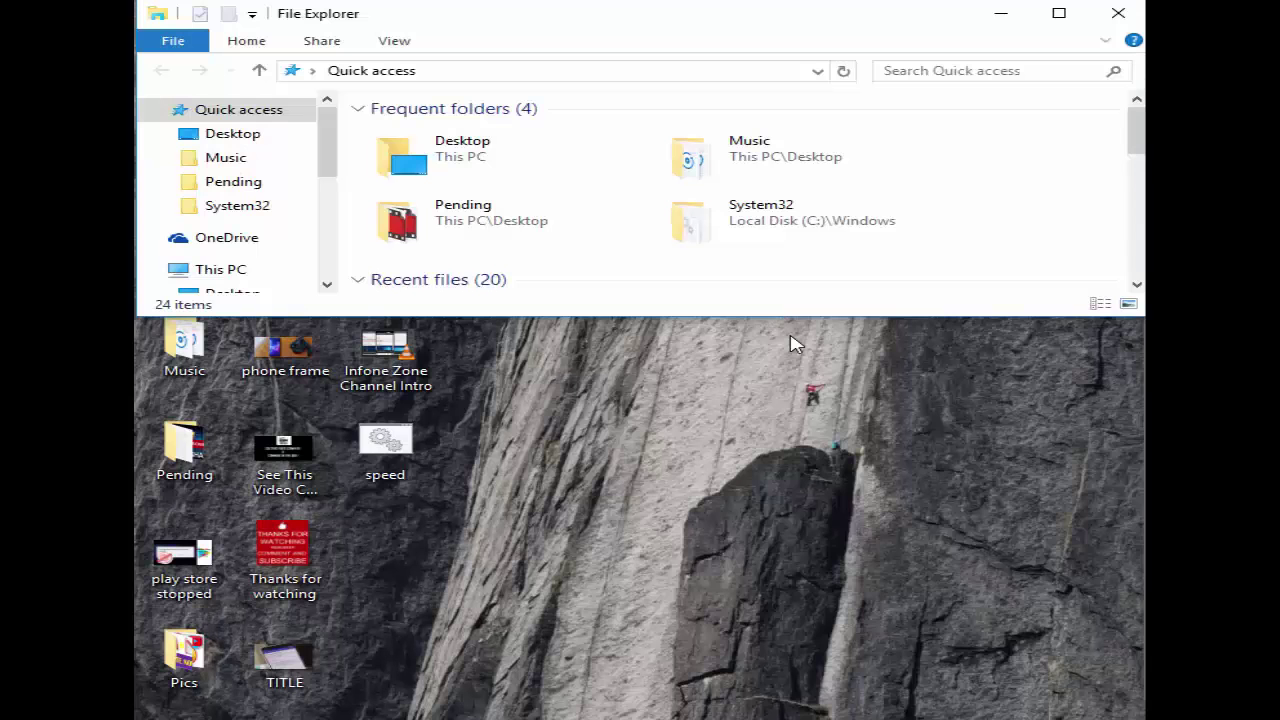
pyautogui.click(238, 279)
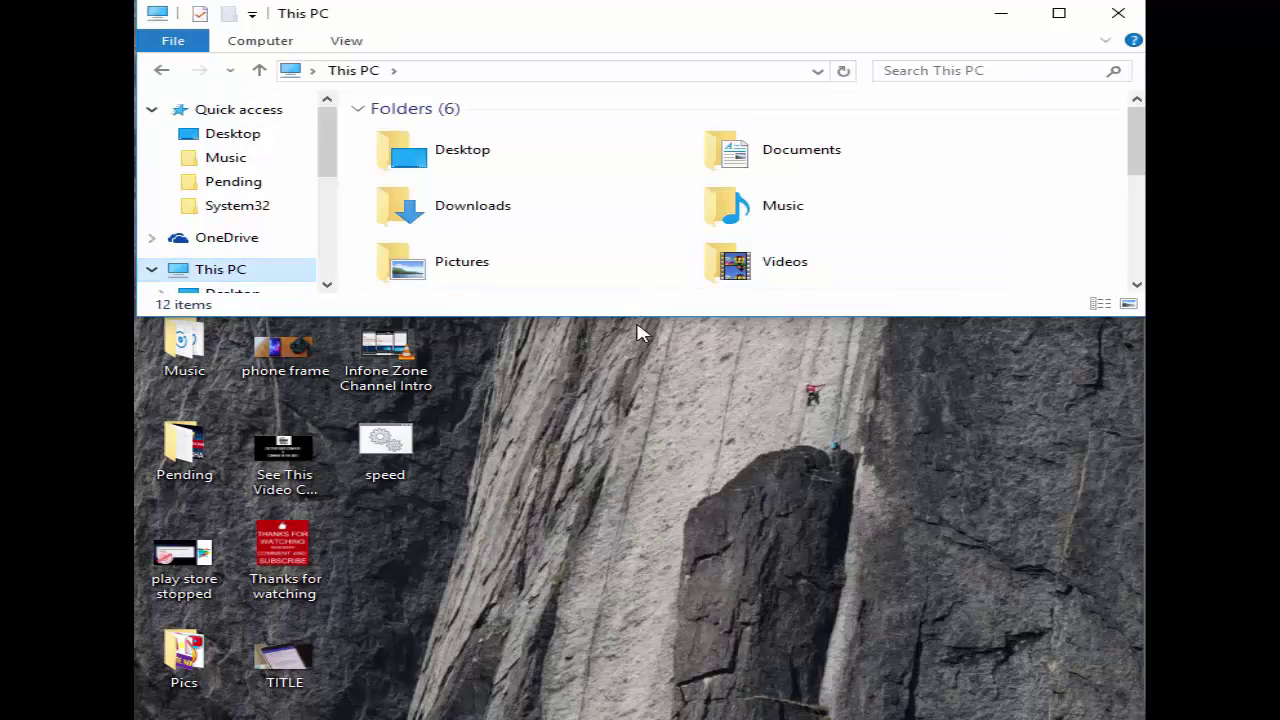
pyautogui.moveTo(642, 318); pyautogui.dragTo(612, 712)
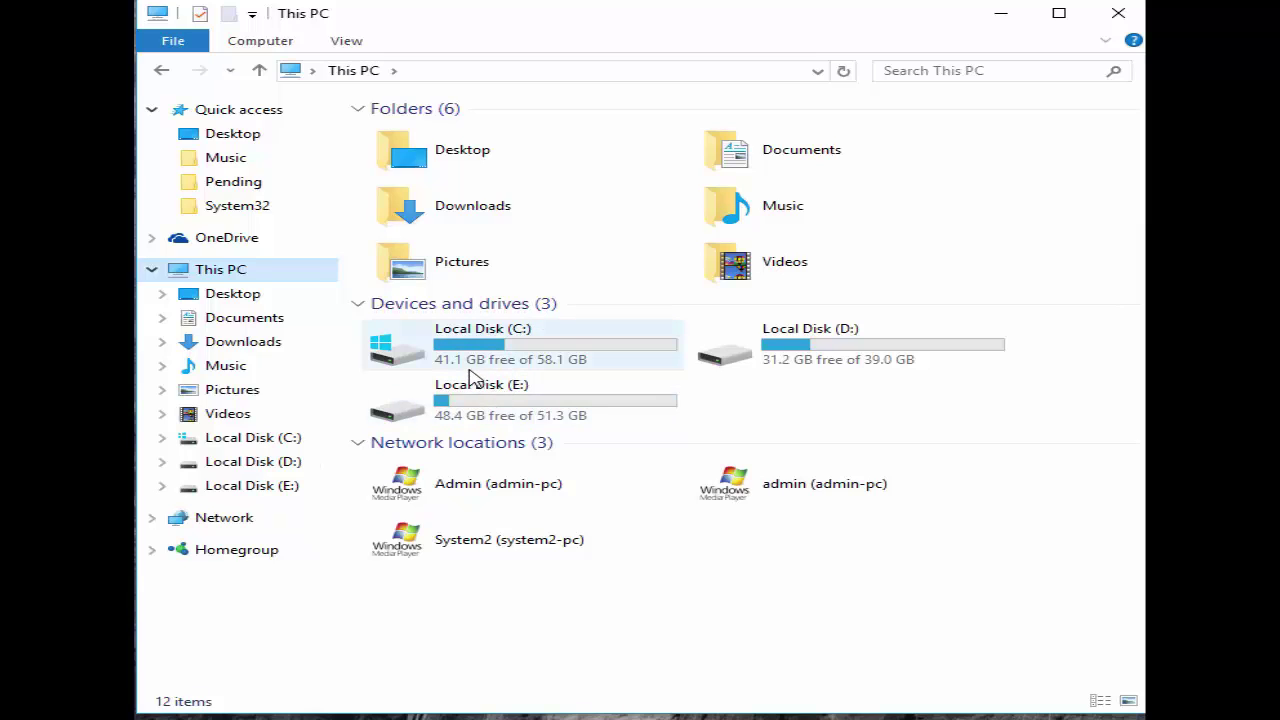
pyautogui.moveTo(490, 357)
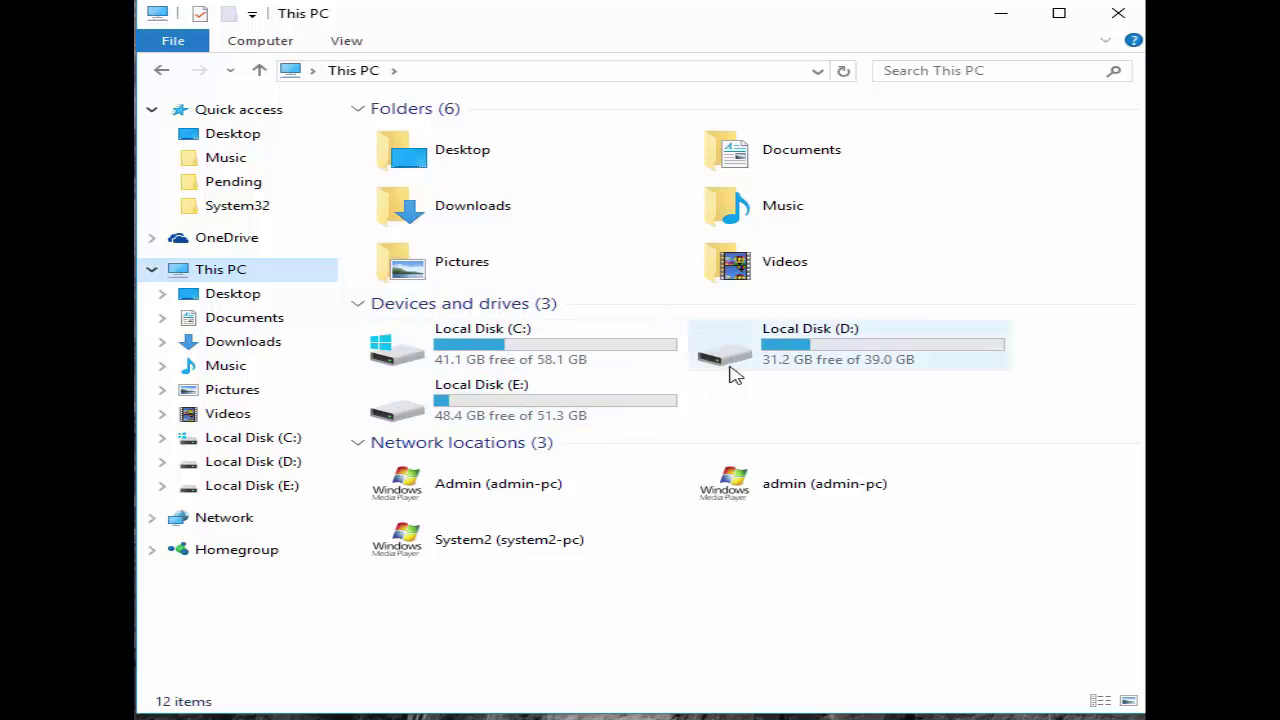
# - Open the properties of Local Disk (C:) and start Disk Cleanup for it
pyautogui.click(530, 345)
pyautogui.rightClick(530, 345)
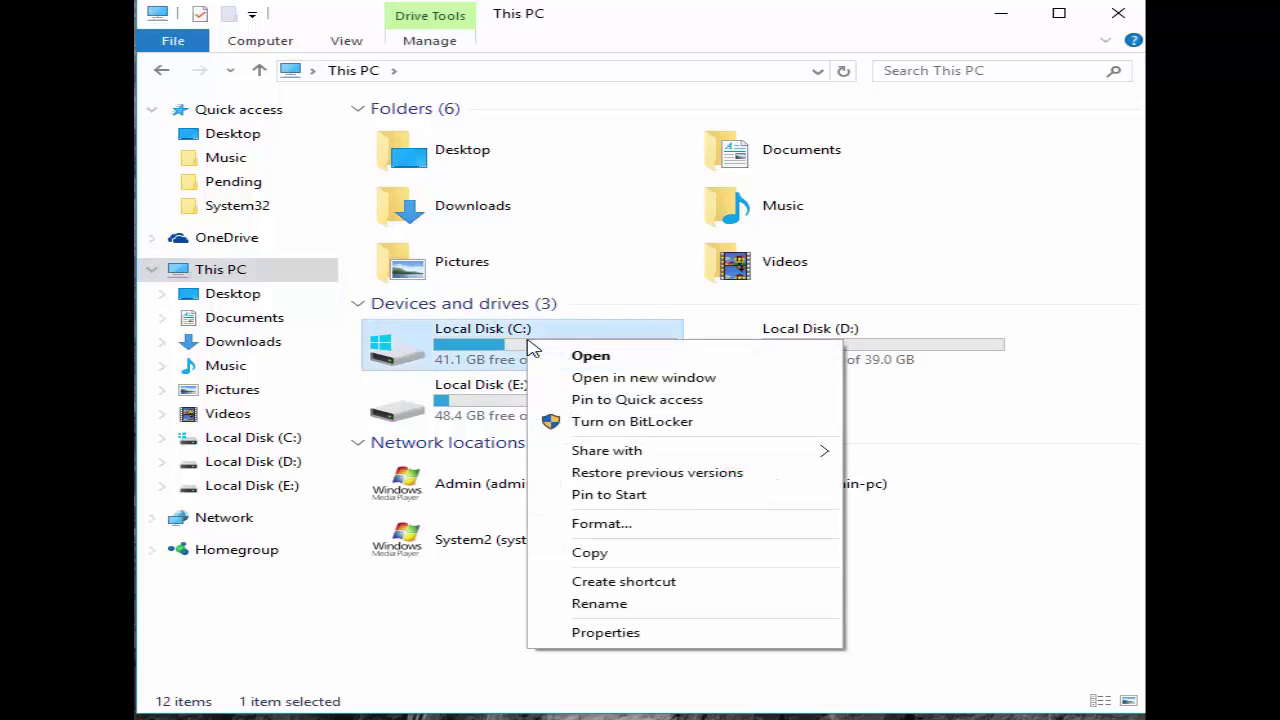
pyautogui.click(606, 633)
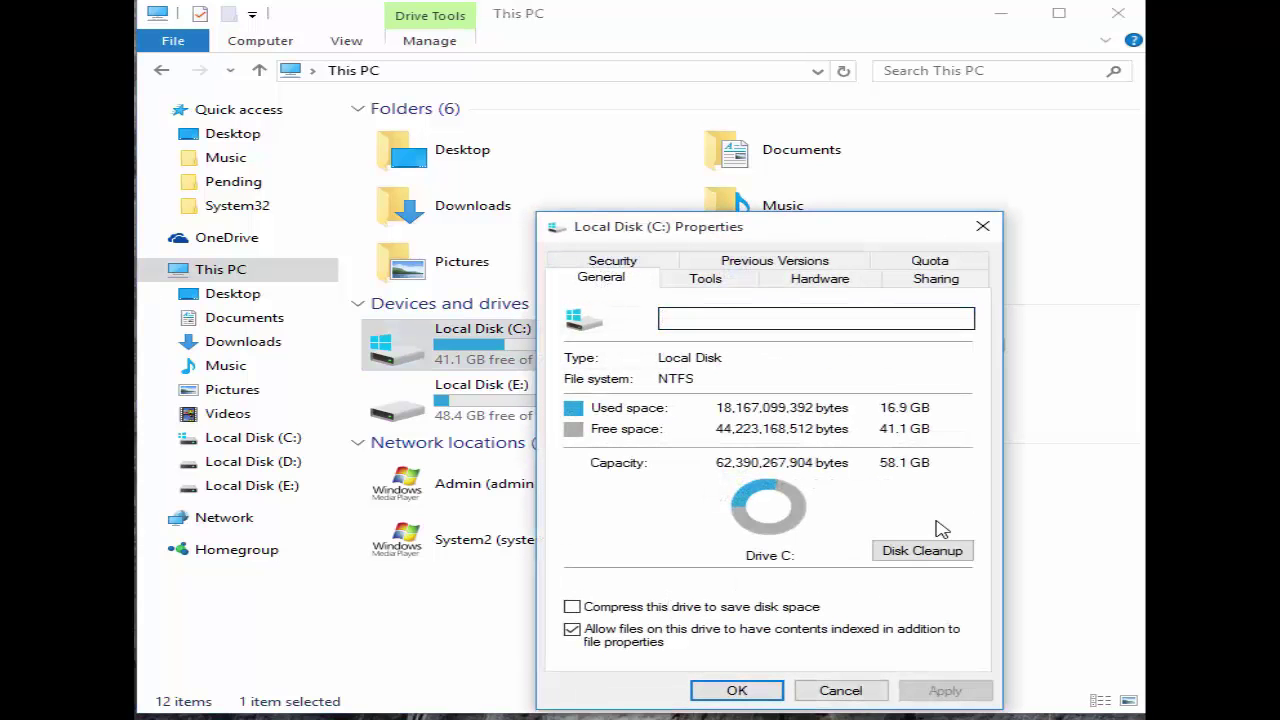
pyautogui.click(905, 556)
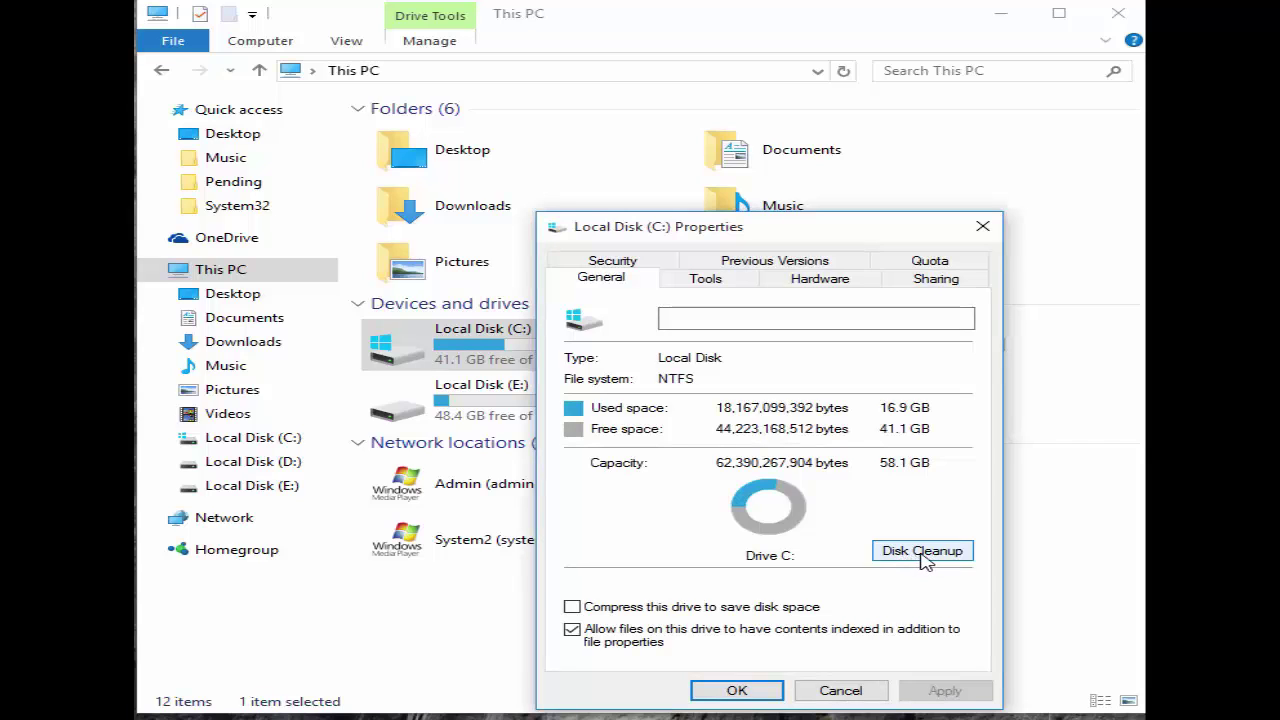
pyautogui.click(925, 560)
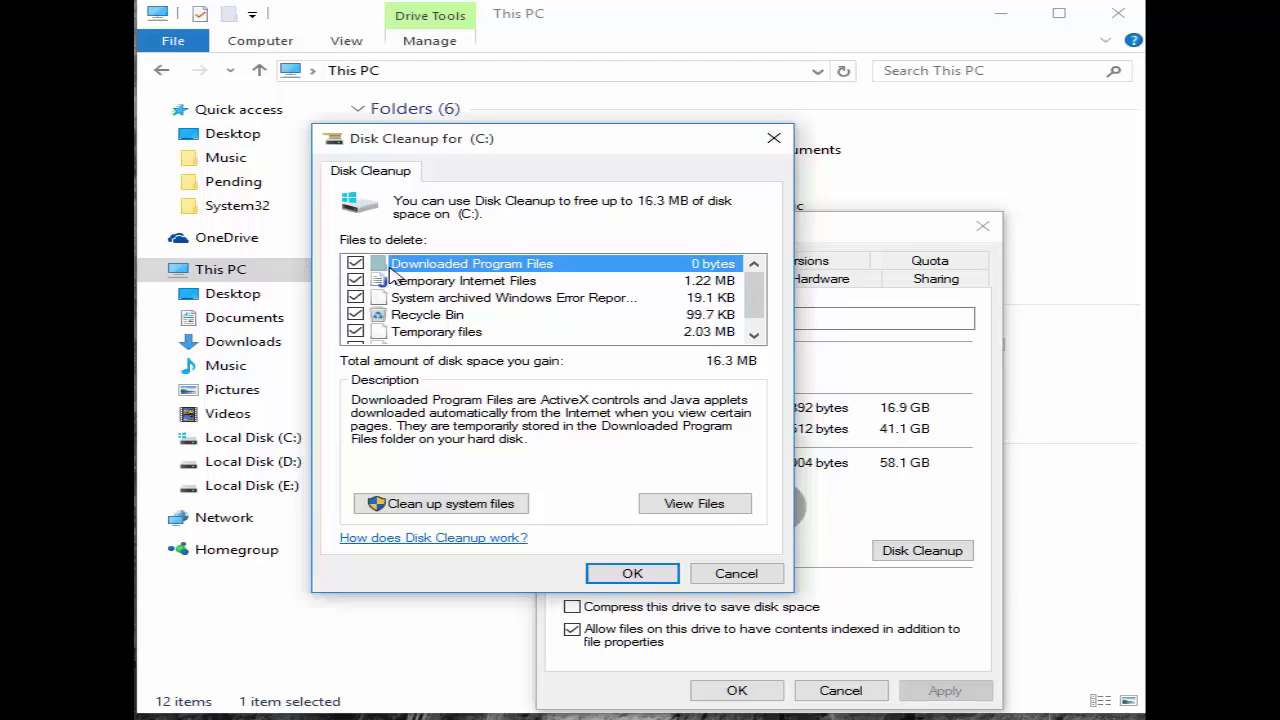
# - Review the file types selected for deletion on drive C: and extend the cleanup to system files
pyautogui.scroll(-1, 432, 285)
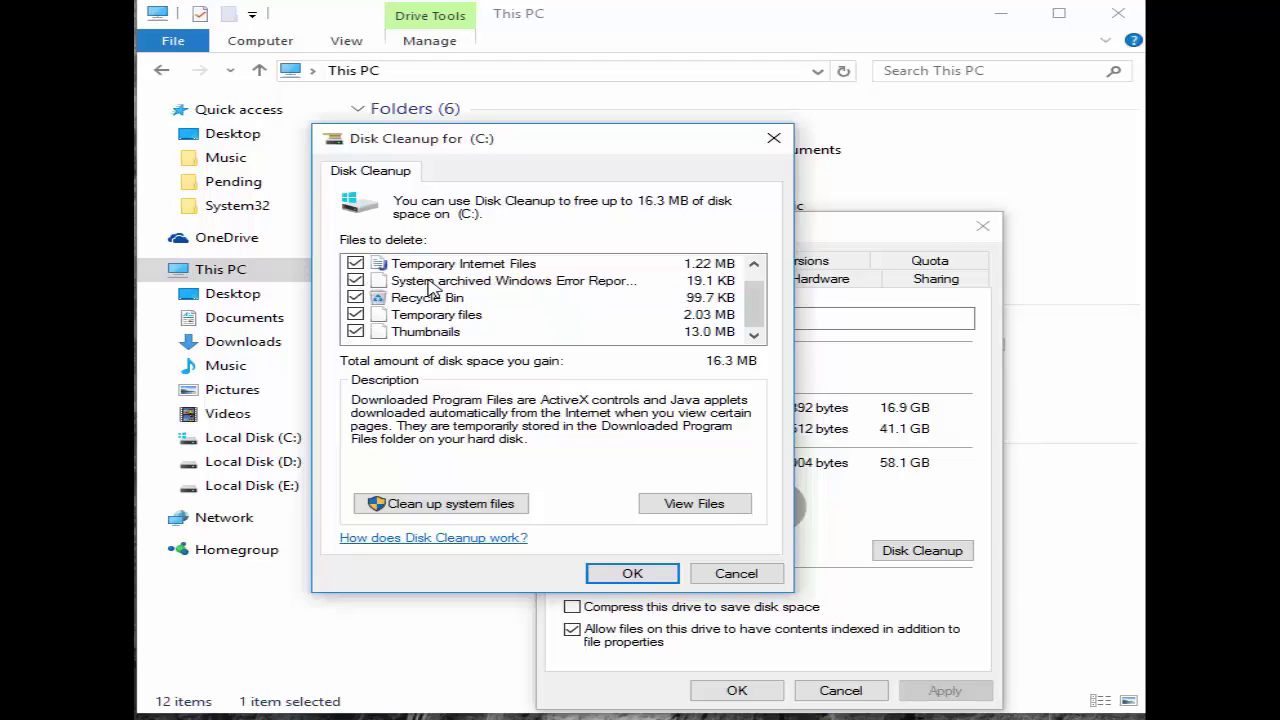
pyautogui.scroll(1, 432, 280)
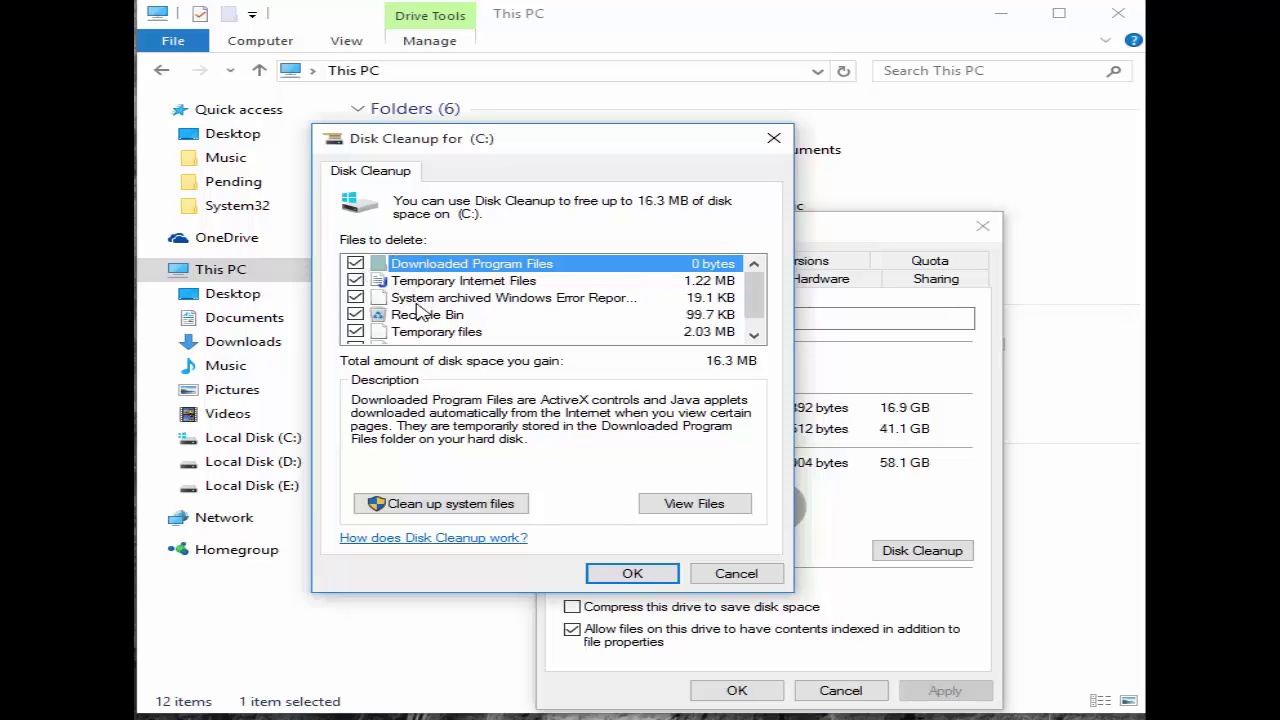
pyautogui.scroll(-1, 410, 318)
pyautogui.scroll(1, 410, 318)
pyautogui.scroll(-1, 362, 308)
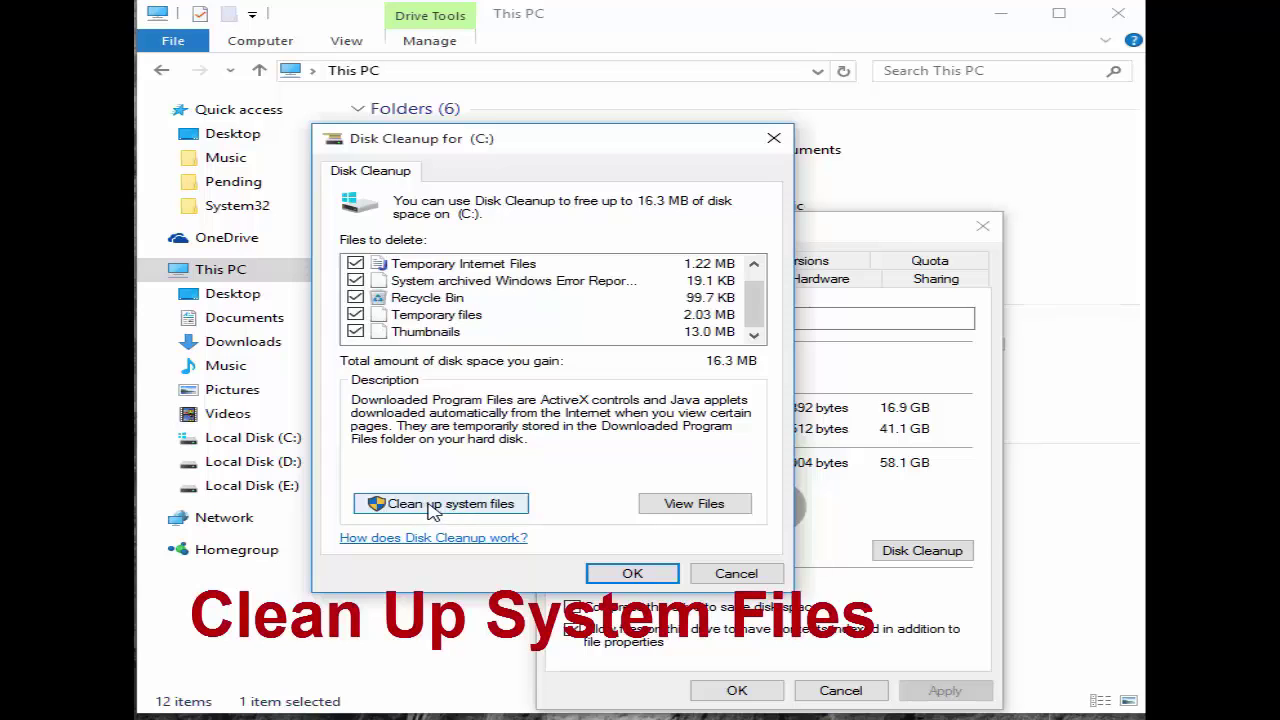
pyautogui.click(492, 508)
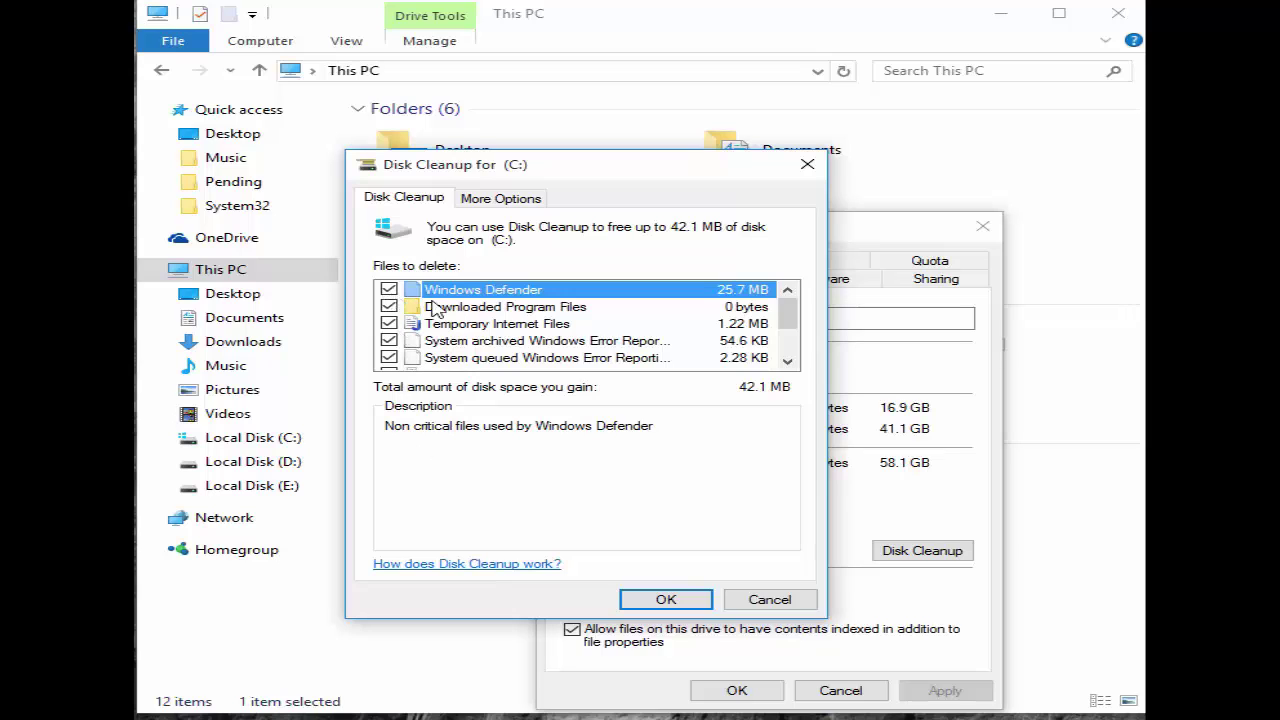
# - Check through the extended list of system files selected for deletion on drive C:
pyautogui.scroll(-1, 431, 304)
pyautogui.scroll(-1, 431, 304)
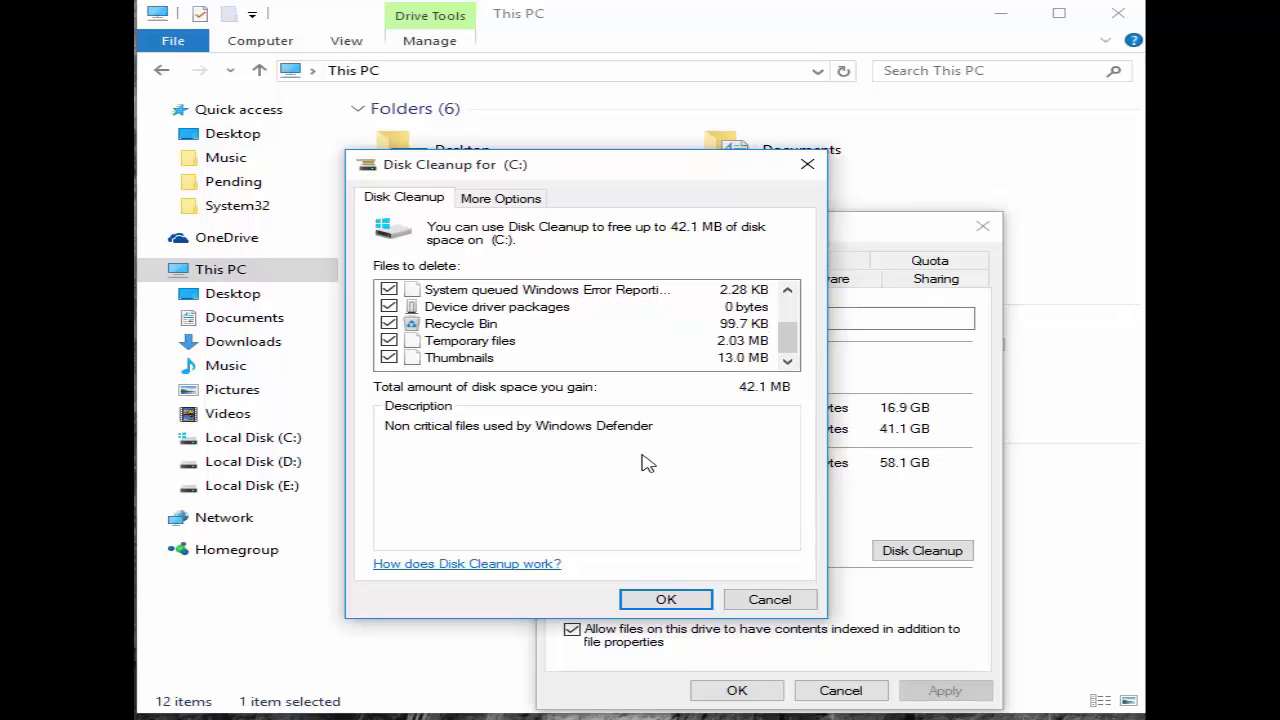